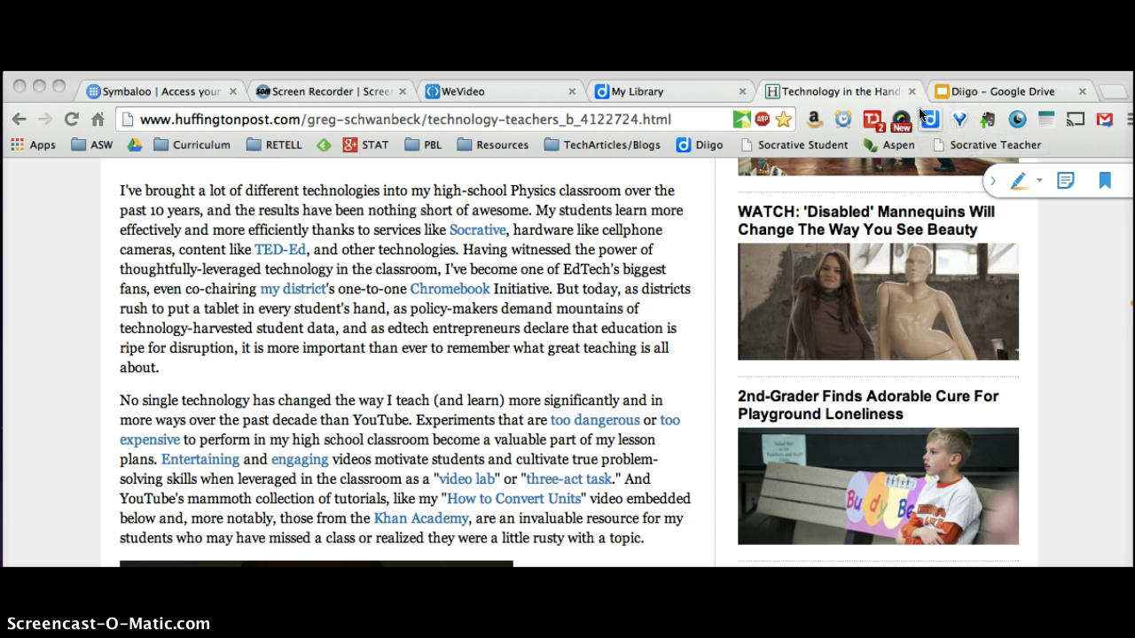
# Step: Activate Diigo annotation on the Huffington Post article and highlight "it is more important than ever to remember what great teaching is all about."
pyautogui.click(929, 121)
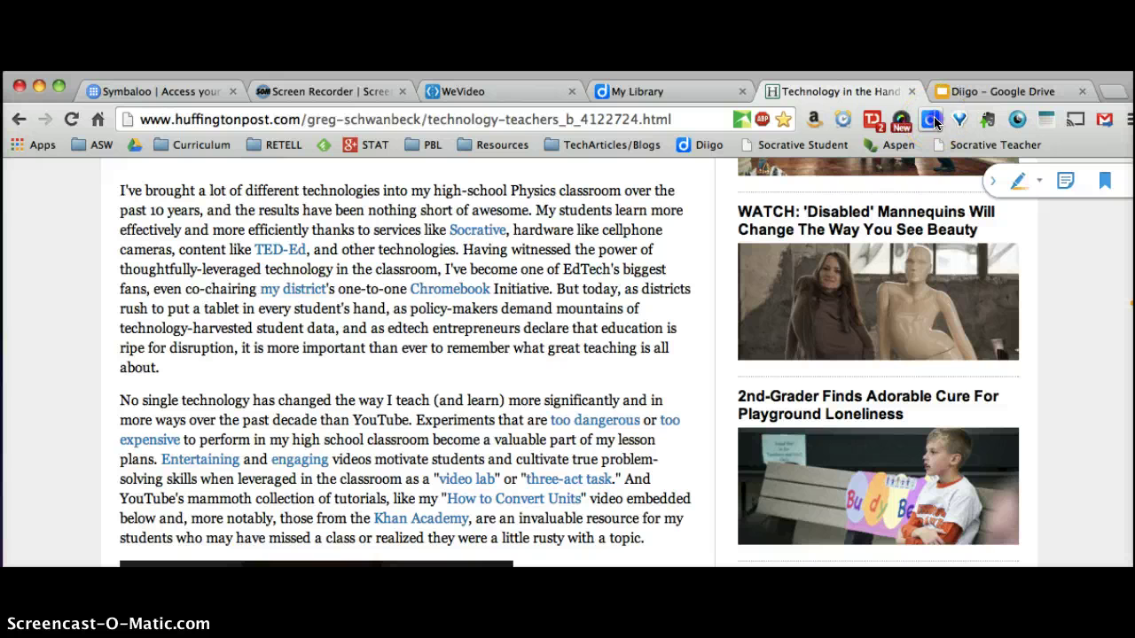
pyautogui.click(935, 121)
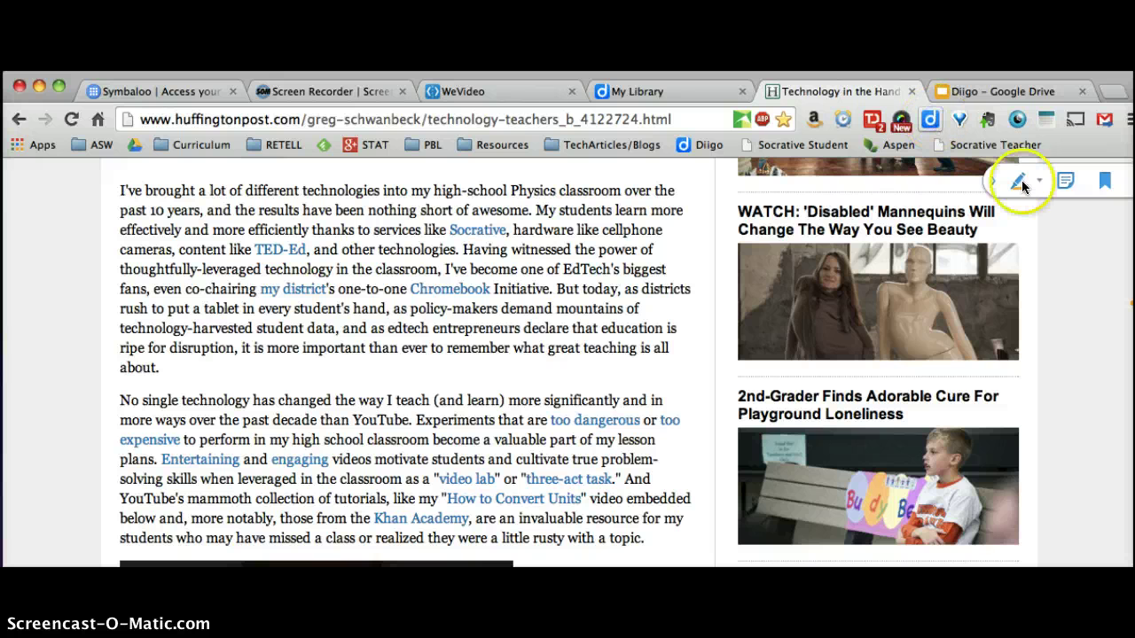
pyautogui.click(832, 149)
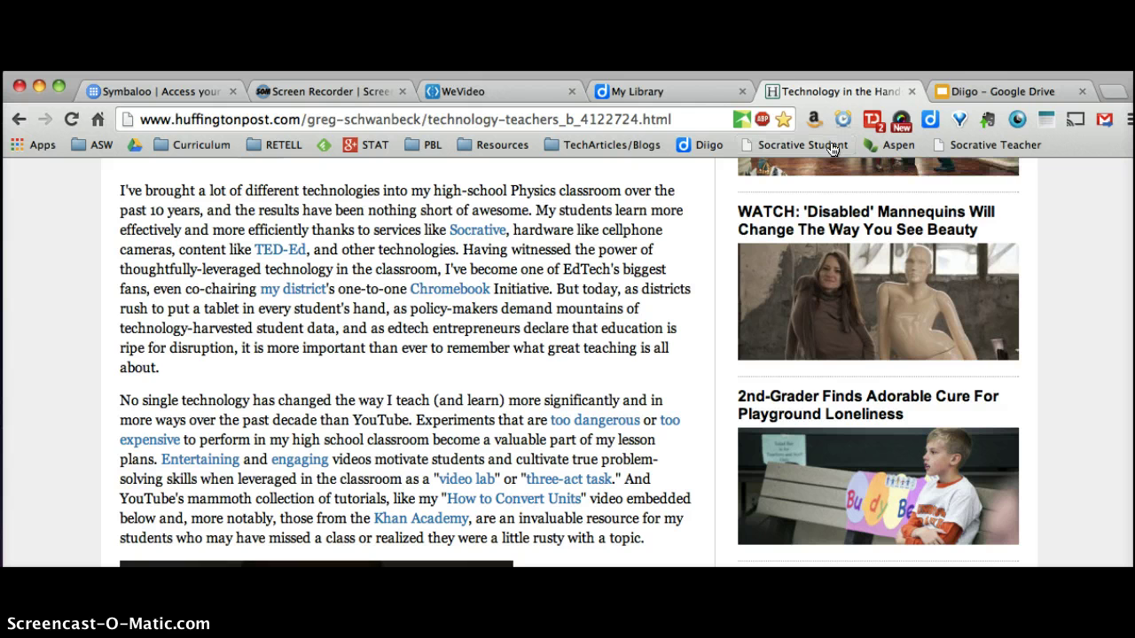
pyautogui.moveTo(242, 350); pyautogui.dragTo(244, 371)
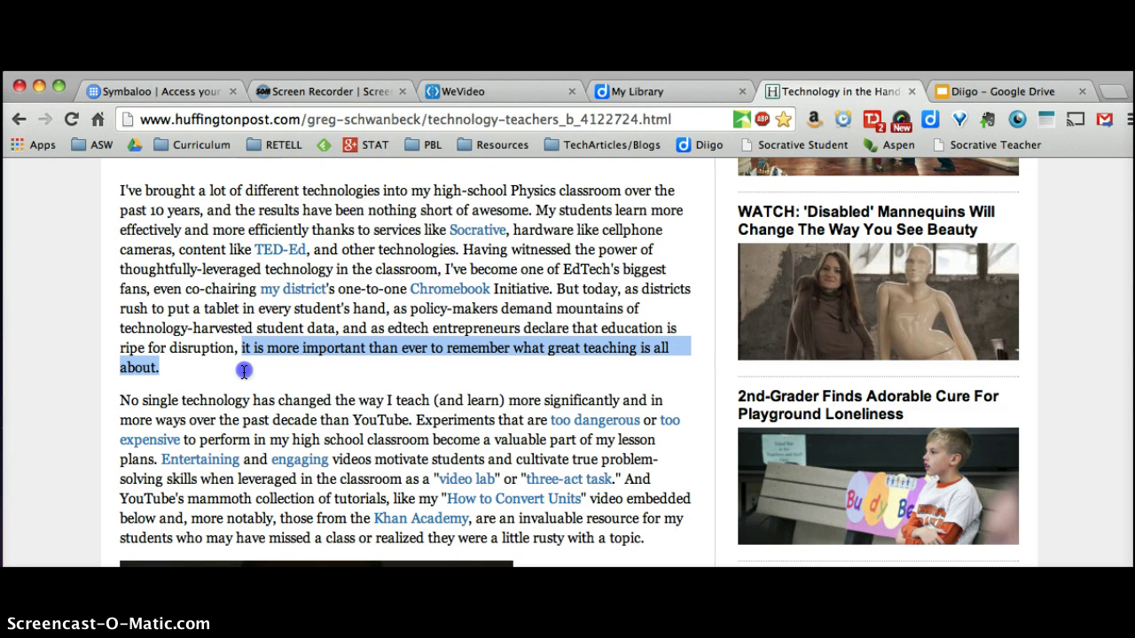
pyautogui.click(174, 395)
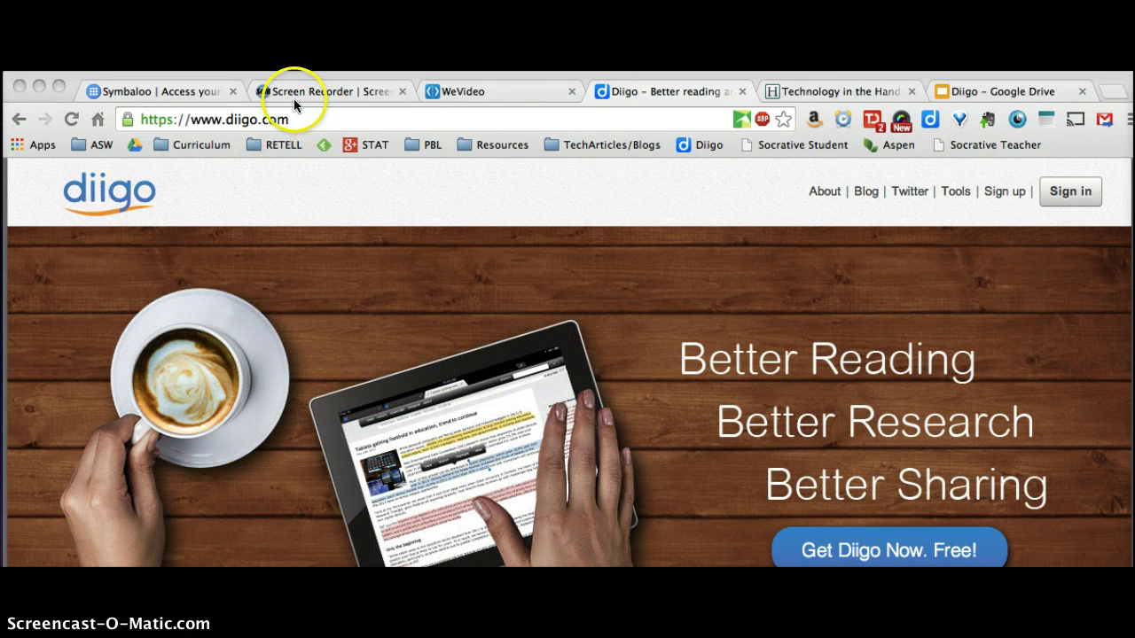
# Step: Open the Diigo sign-up page and join with an existing Google account
pyautogui.click(993, 193)
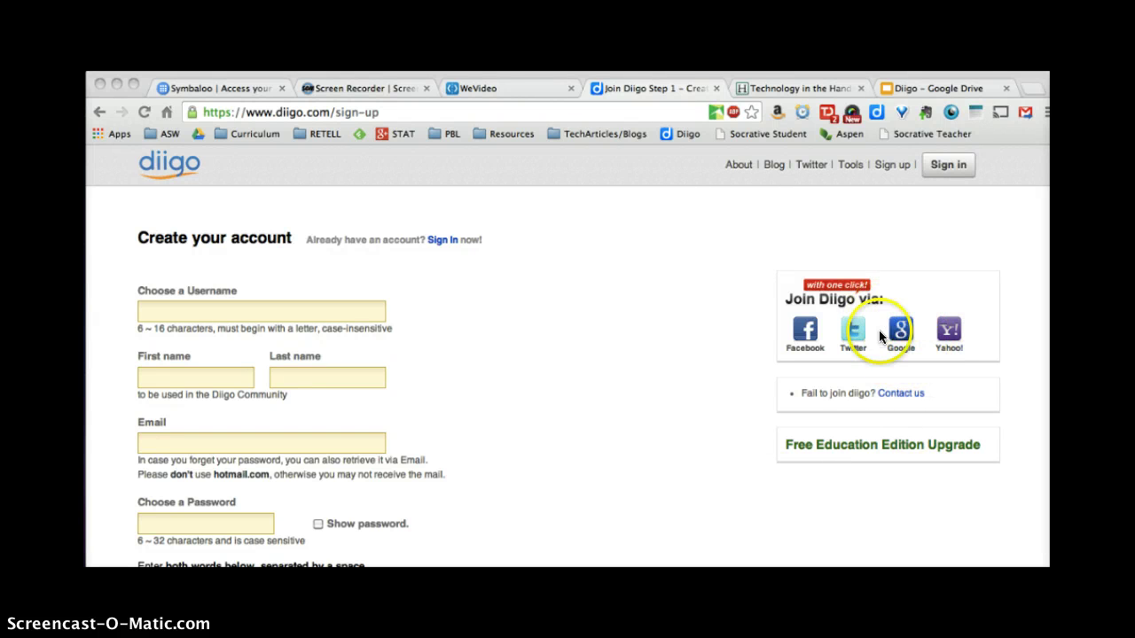
pyautogui.click(901, 336)
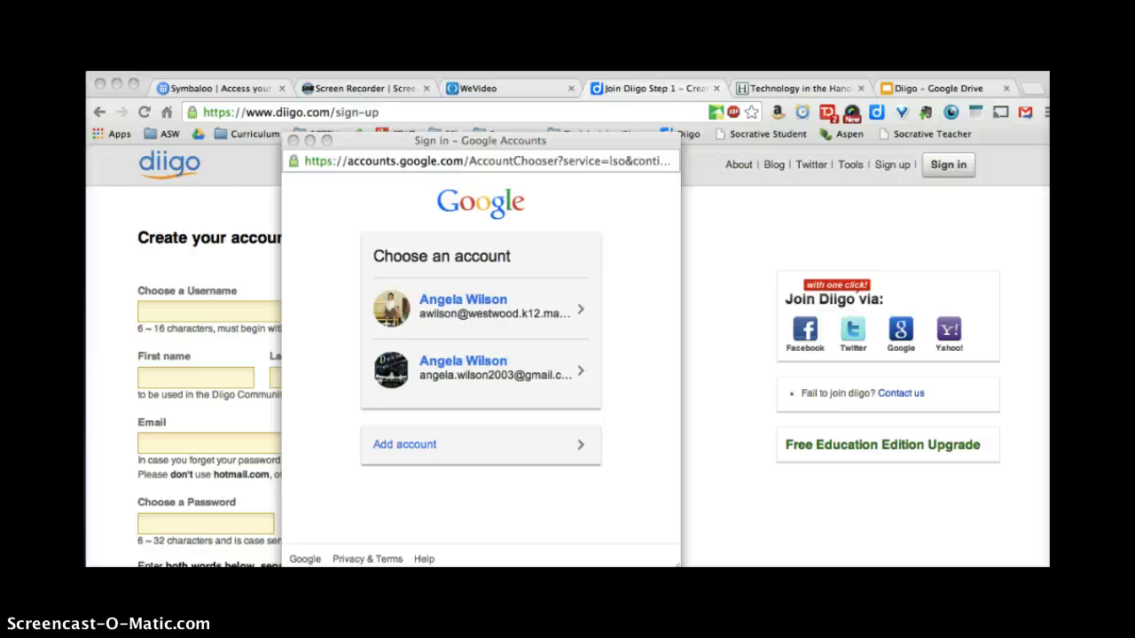
pyautogui.click(408, 315)
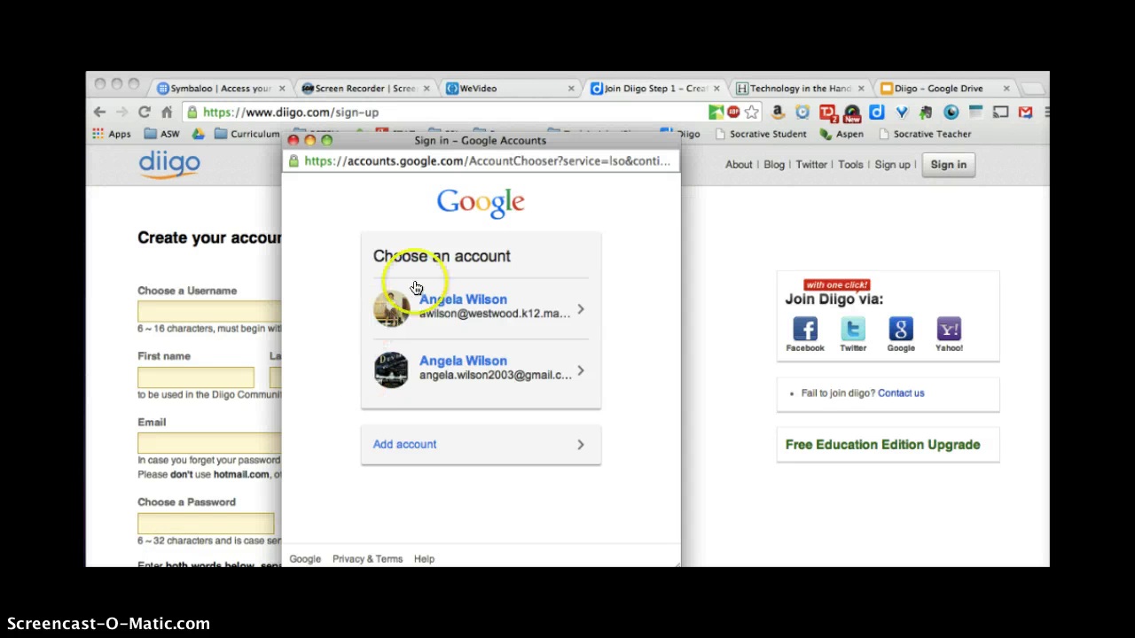
pyautogui.click(587, 362)
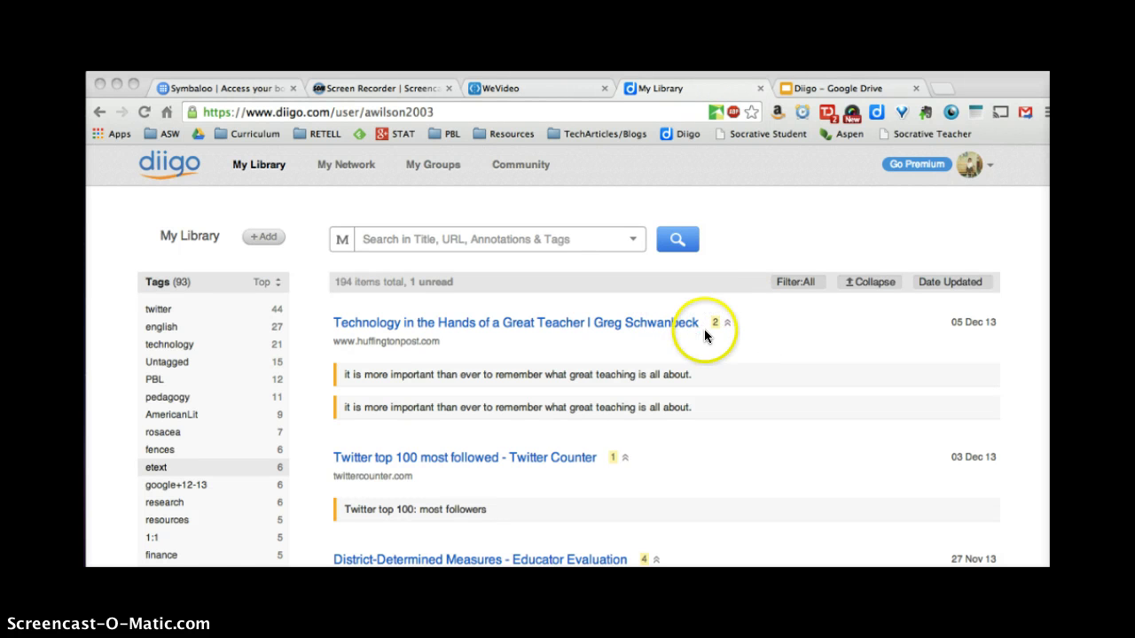
# Step: Open the bookmarked article "Technology in the Hands of a Great Teacher" from My Library and go to its opening paragraphs
pyautogui.click(468, 322)
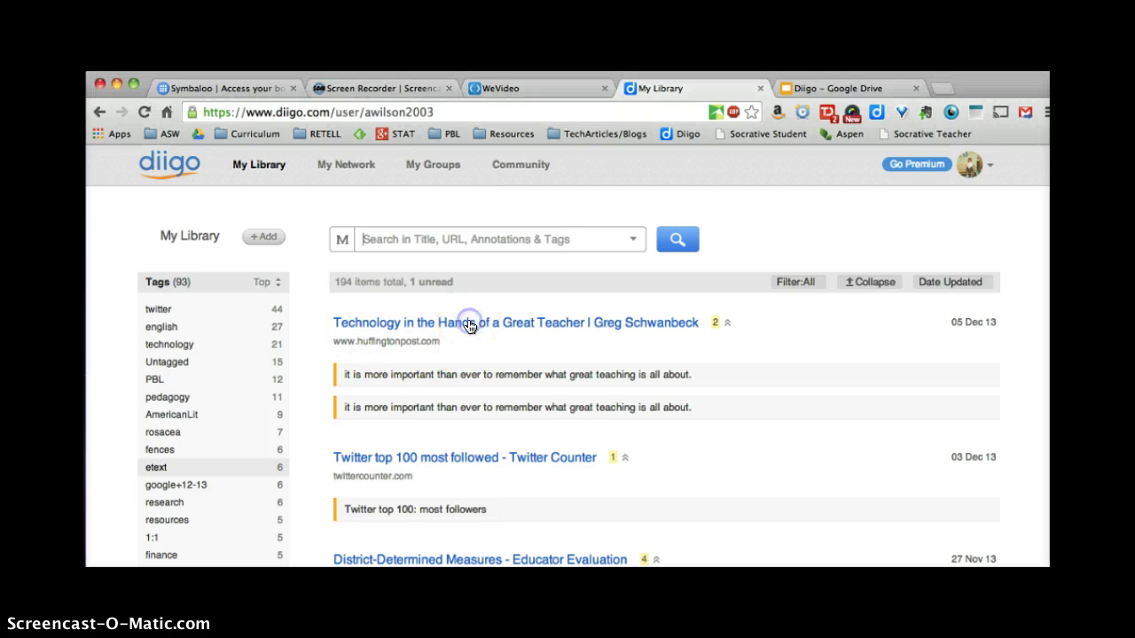
pyautogui.click(377, 324)
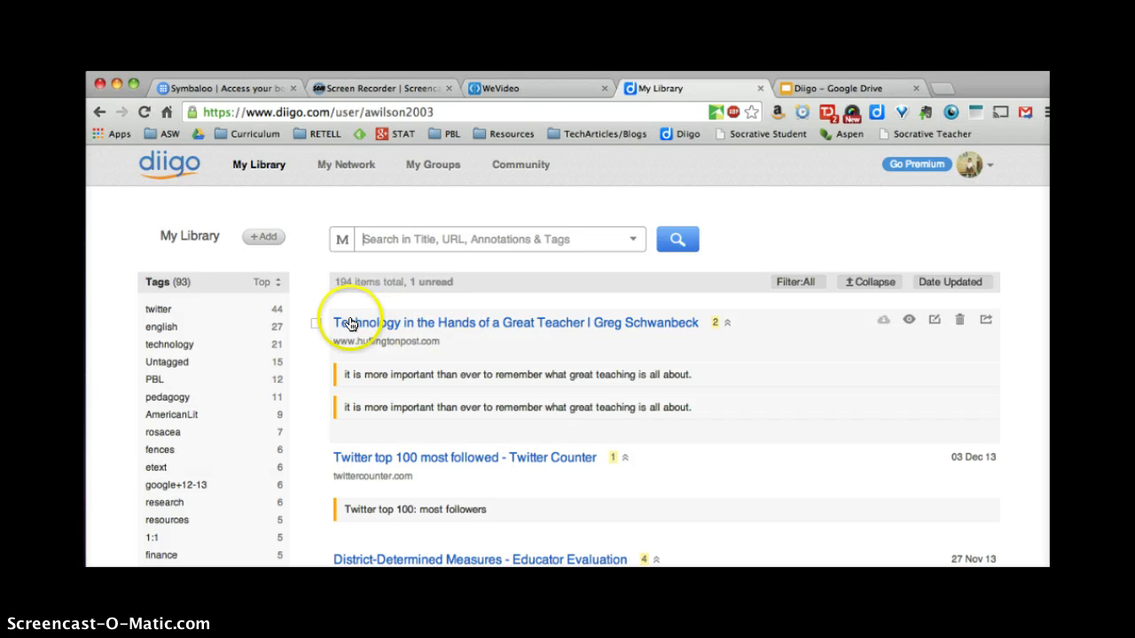
pyautogui.click(350, 323)
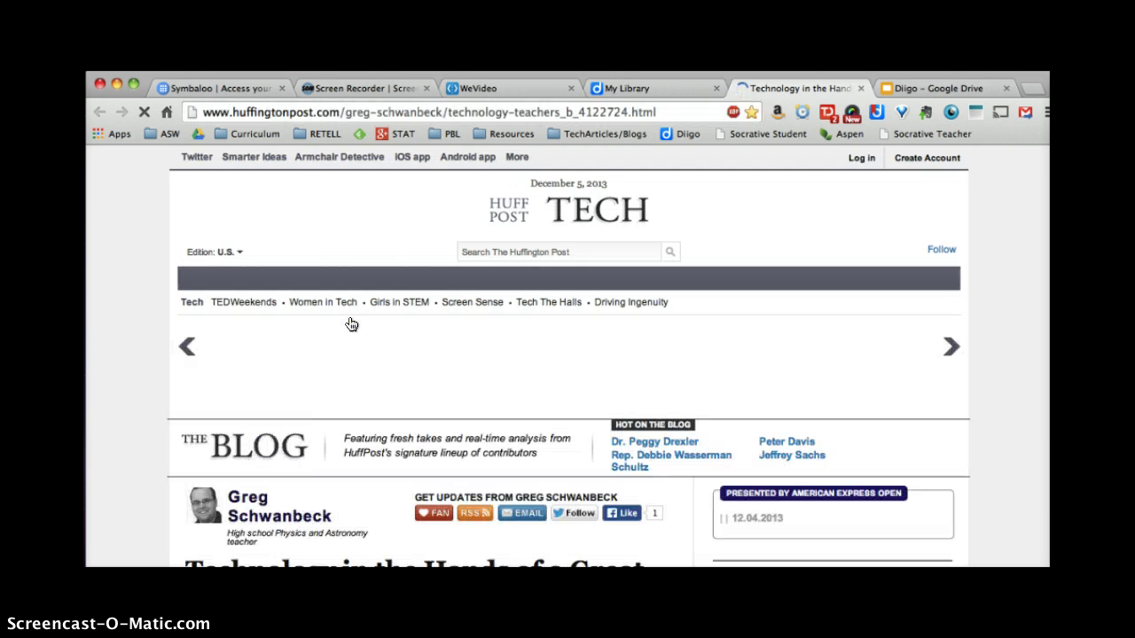
pyautogui.click(493, 372)
pyautogui.scroll(-10, 488, 374)
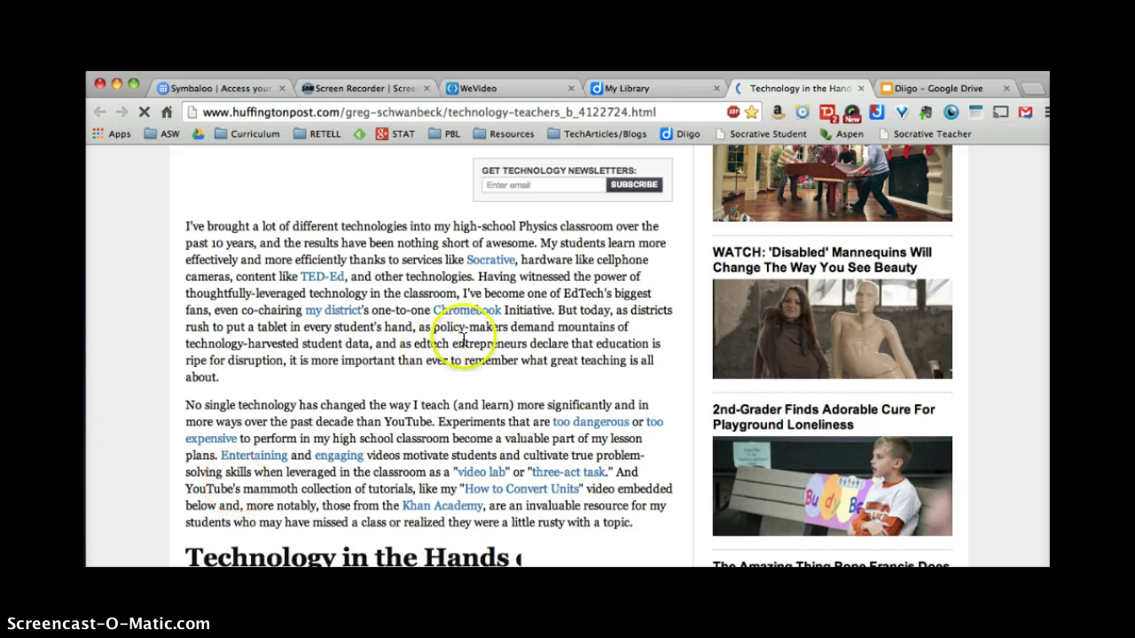
pyautogui.scroll(-3, 532, 458)
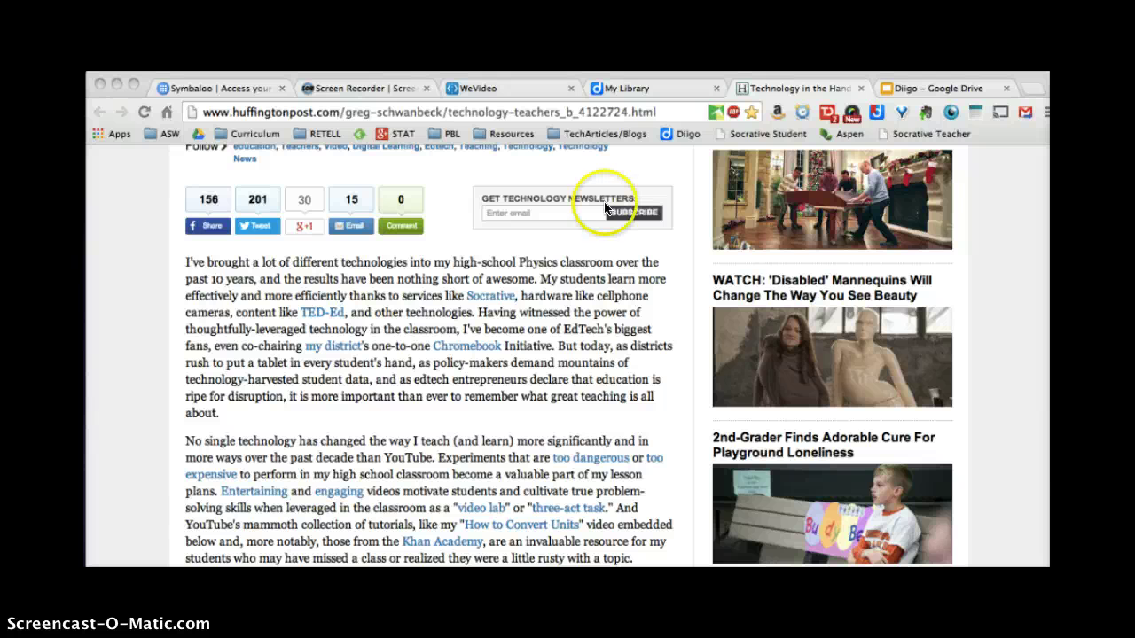
# Step: Turn on Annotate for the reopened article and highlight the closing phrase of its first paragraph about great teaching
pyautogui.click(876, 112)
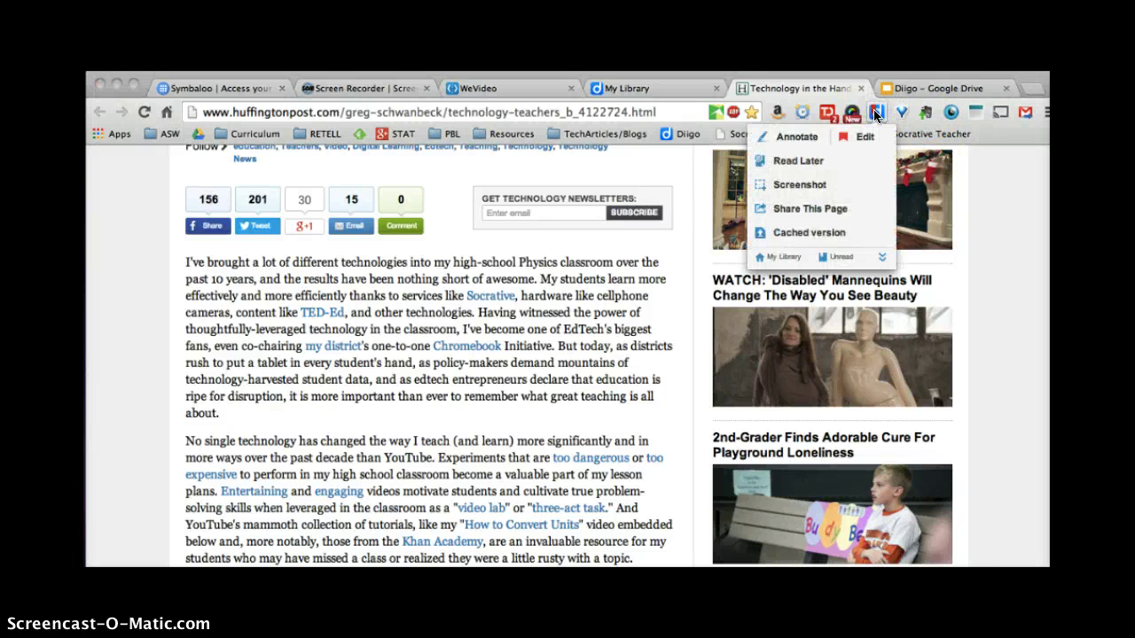
pyautogui.click(796, 139)
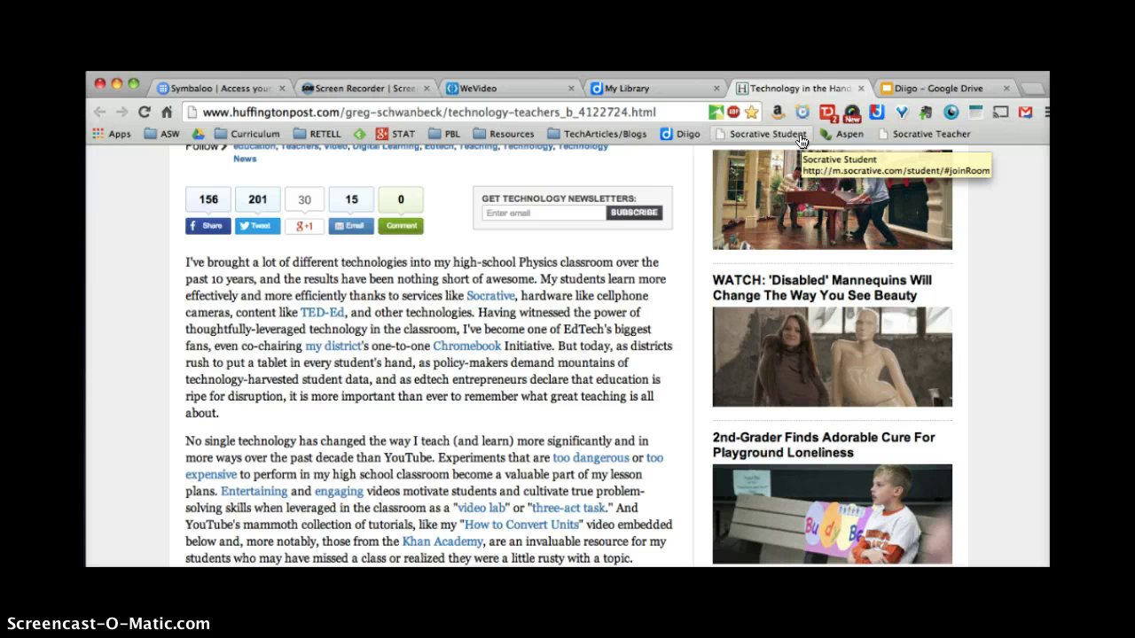
pyautogui.moveTo(221, 414); pyautogui.dragTo(280, 401)
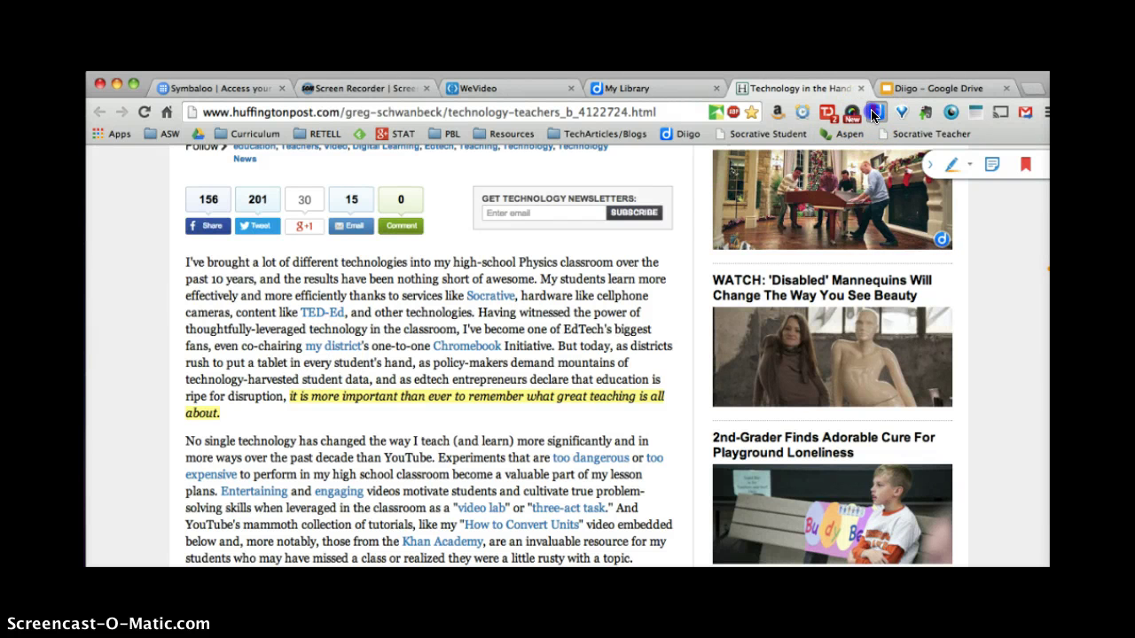
# Step: Edit the article's Diigo bookmark, add the tags "tech integration", westwood and pedagogy, and save it
pyautogui.click(873, 114)
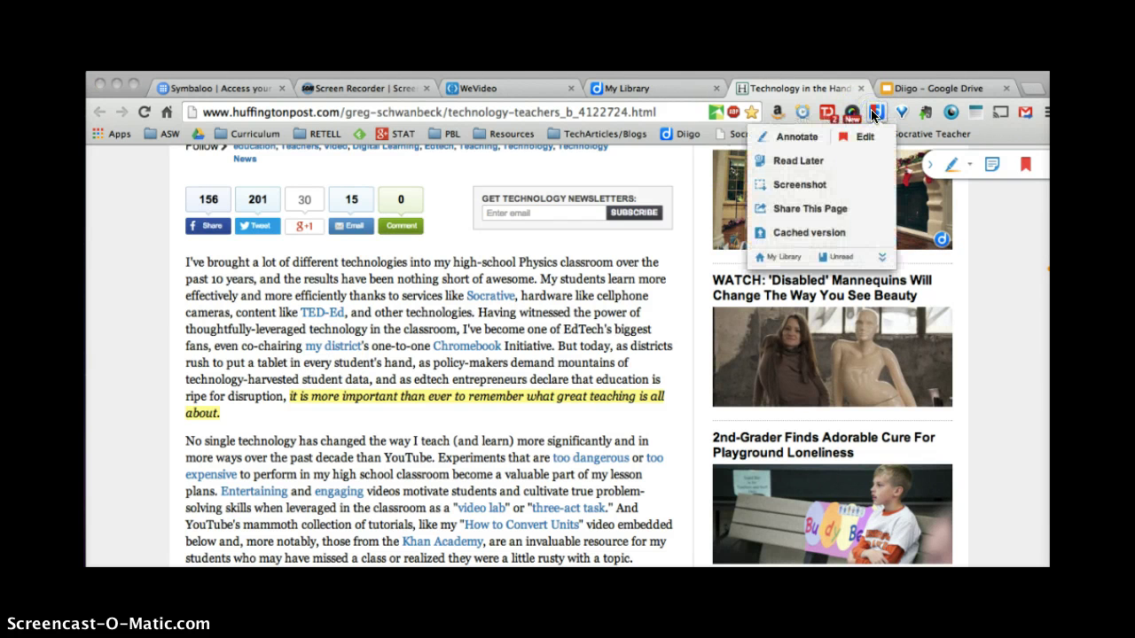
pyautogui.click(869, 165)
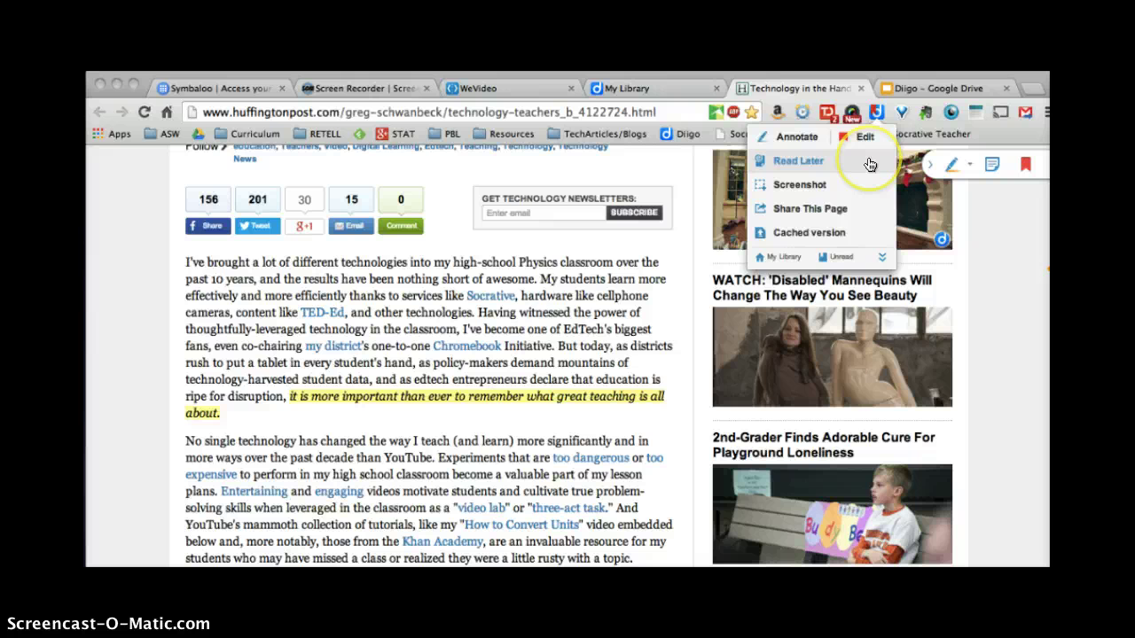
pyautogui.click(866, 138)
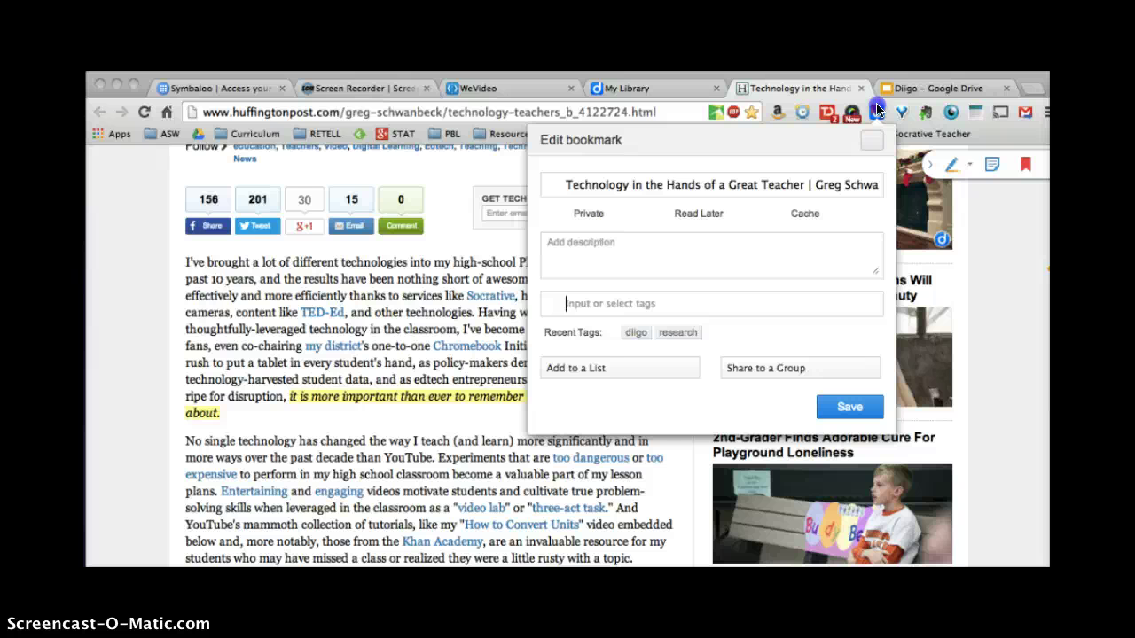
pyautogui.click(866, 142)
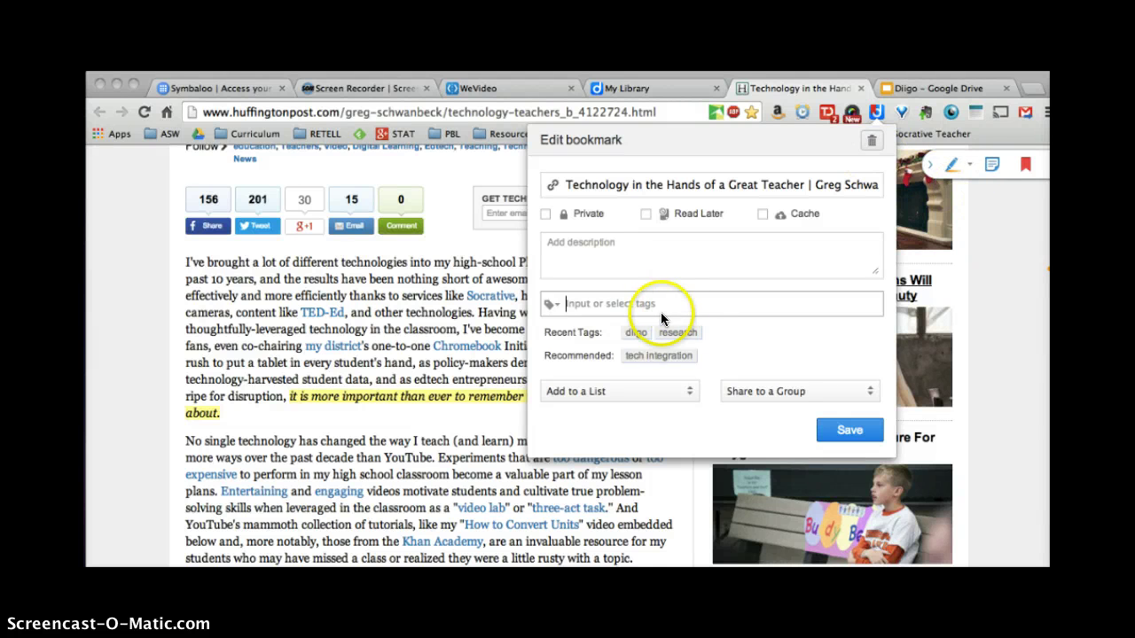
pyautogui.click(647, 356)
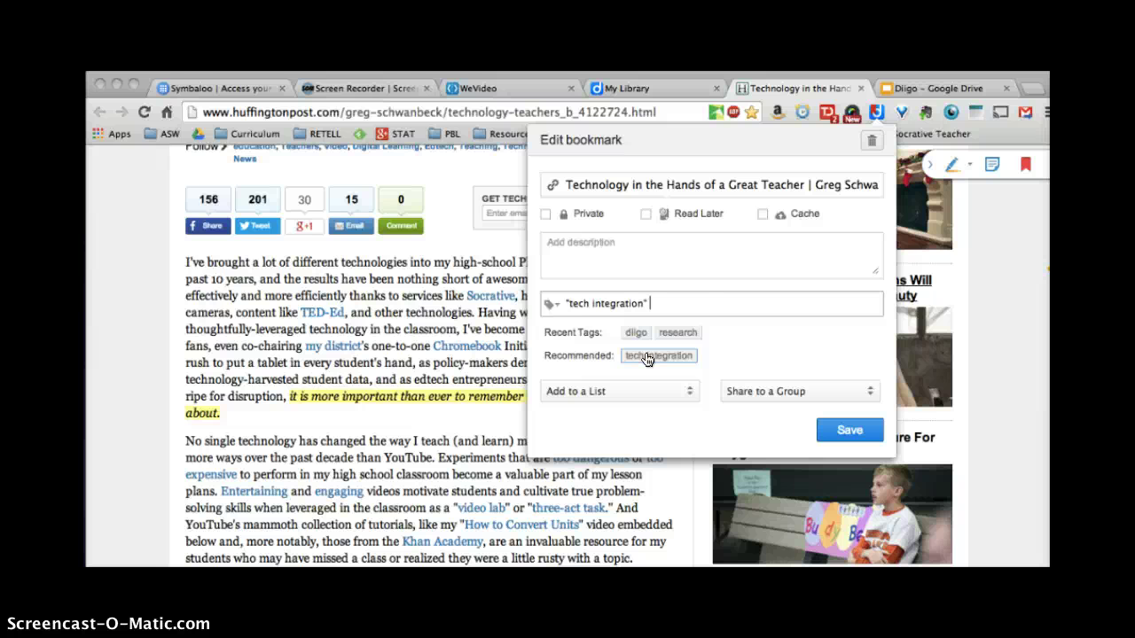
pyautogui.click(658, 308)
pyautogui.write('westwood')
pyautogui.click(719, 306)
pyautogui.write('ped')
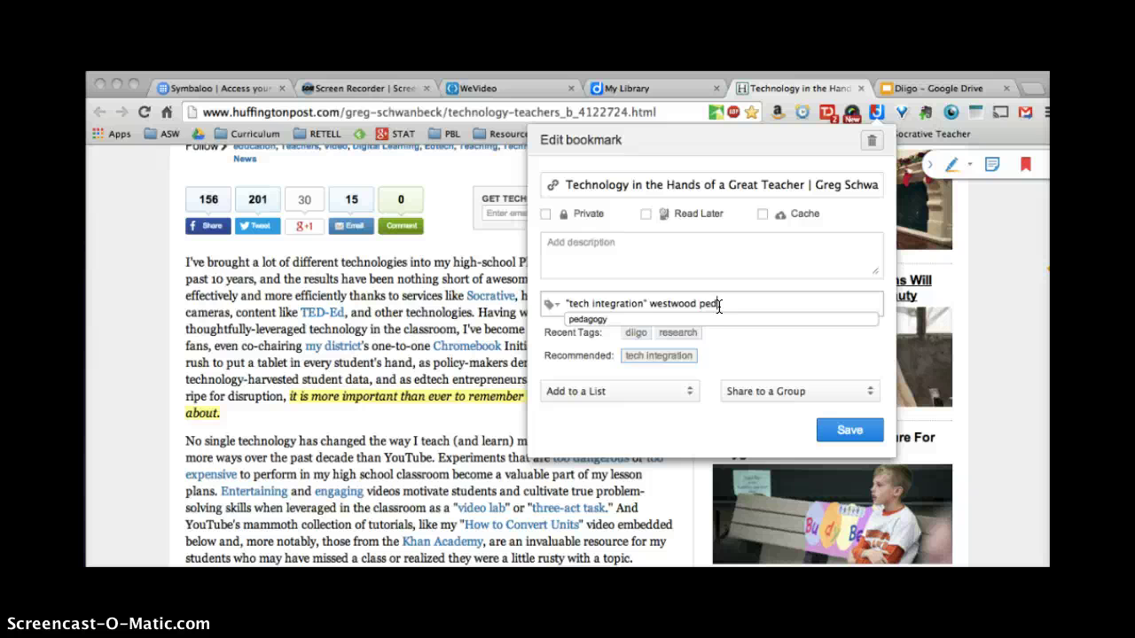
pyautogui.click(614, 321)
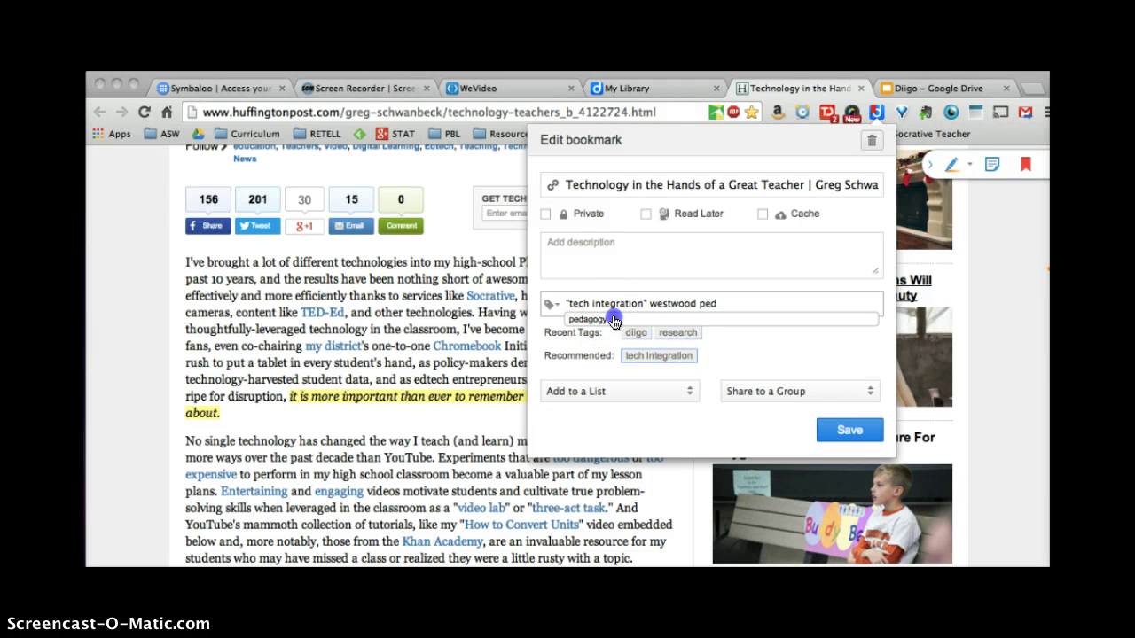
pyautogui.click(849, 434)
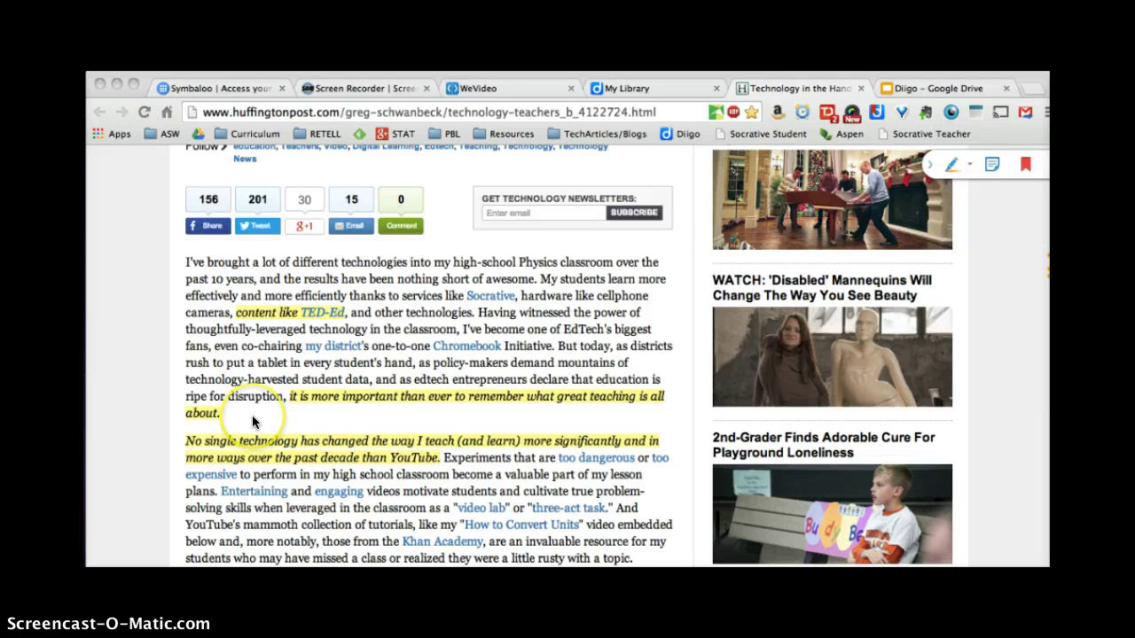
# Step: Open the TED-Ed link inside the highlighted words "content like TED-Ed" in the article
pyautogui.moveTo(252, 416)
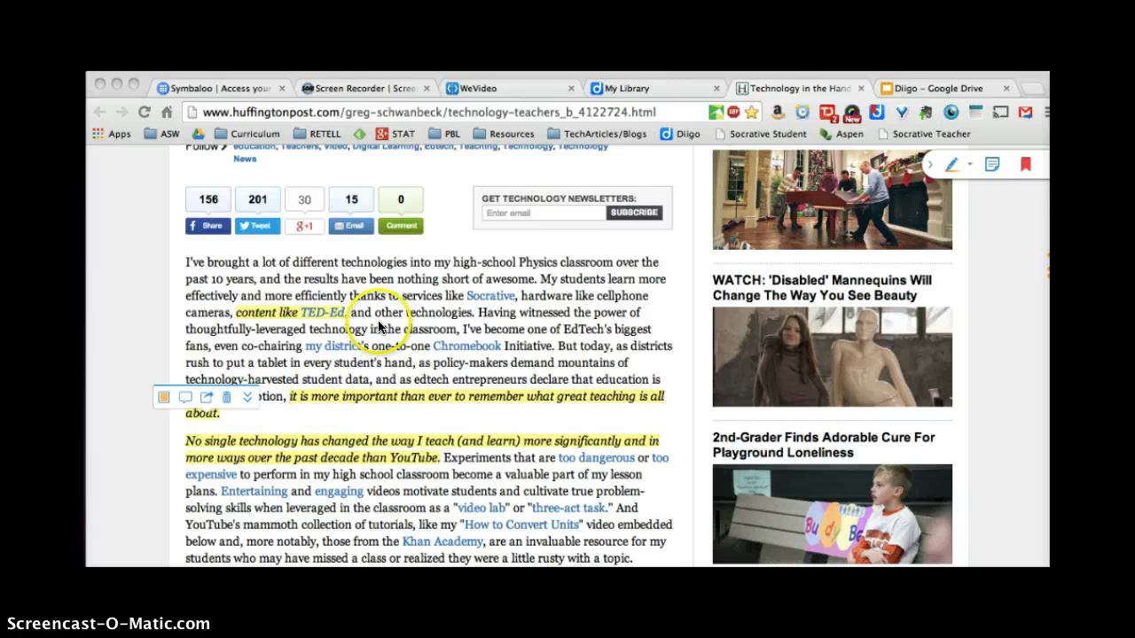
pyautogui.click(311, 312)
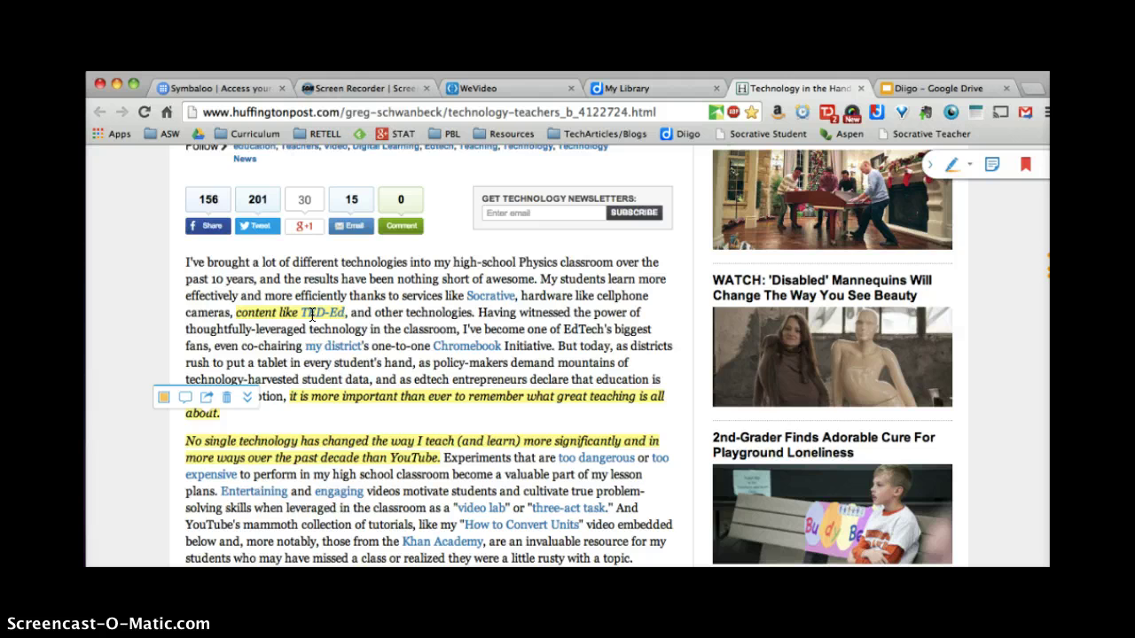
pyautogui.click(312, 314)
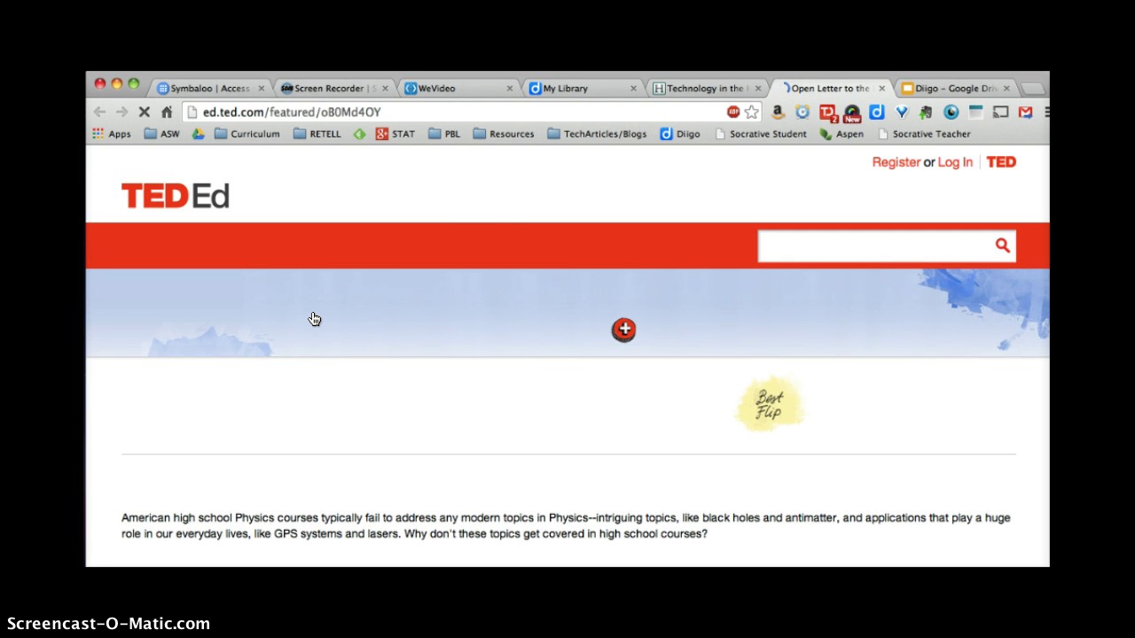
# Step: Return to My Library and review the highlights saved under the newest TED-Ed and Huffington Post bookmarks
pyautogui.click(565, 88)
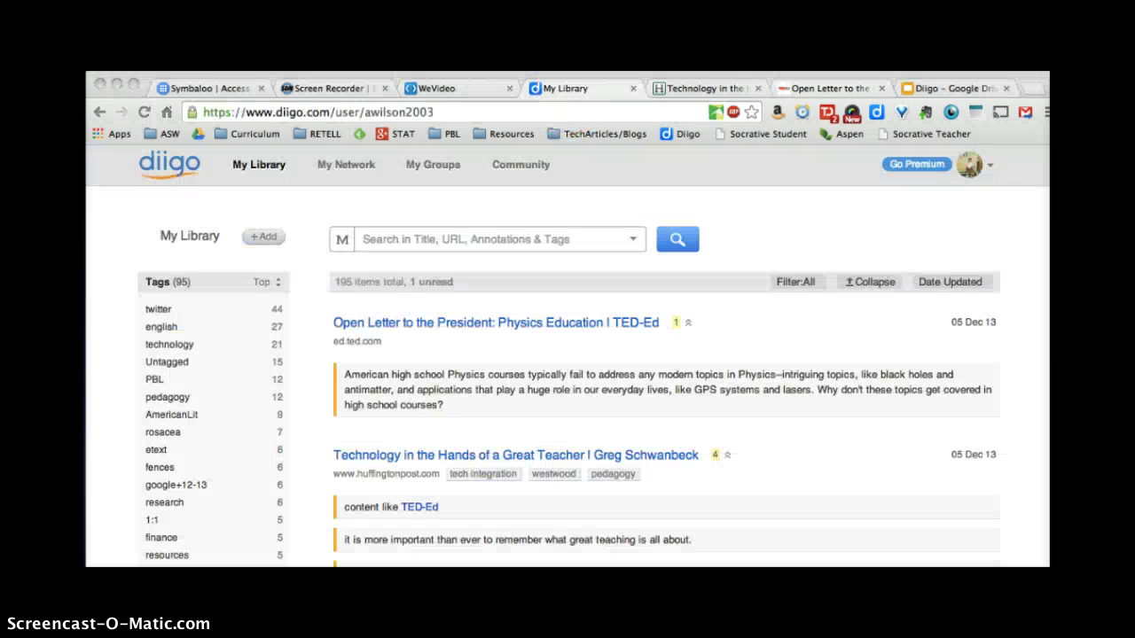
pyautogui.click(162, 538)
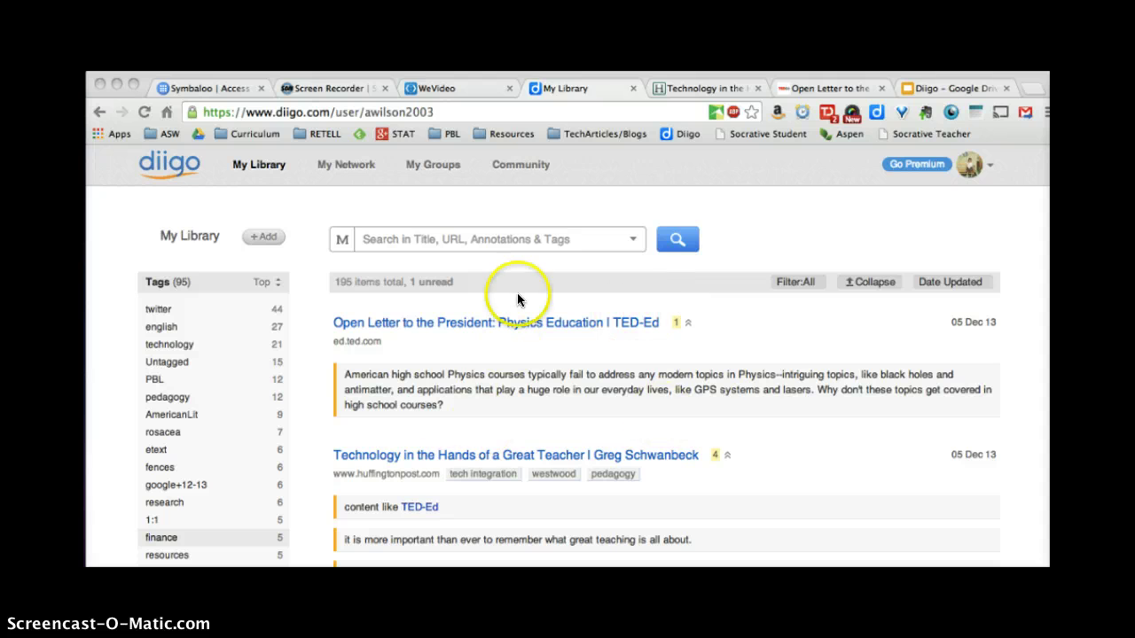
pyautogui.click(506, 455)
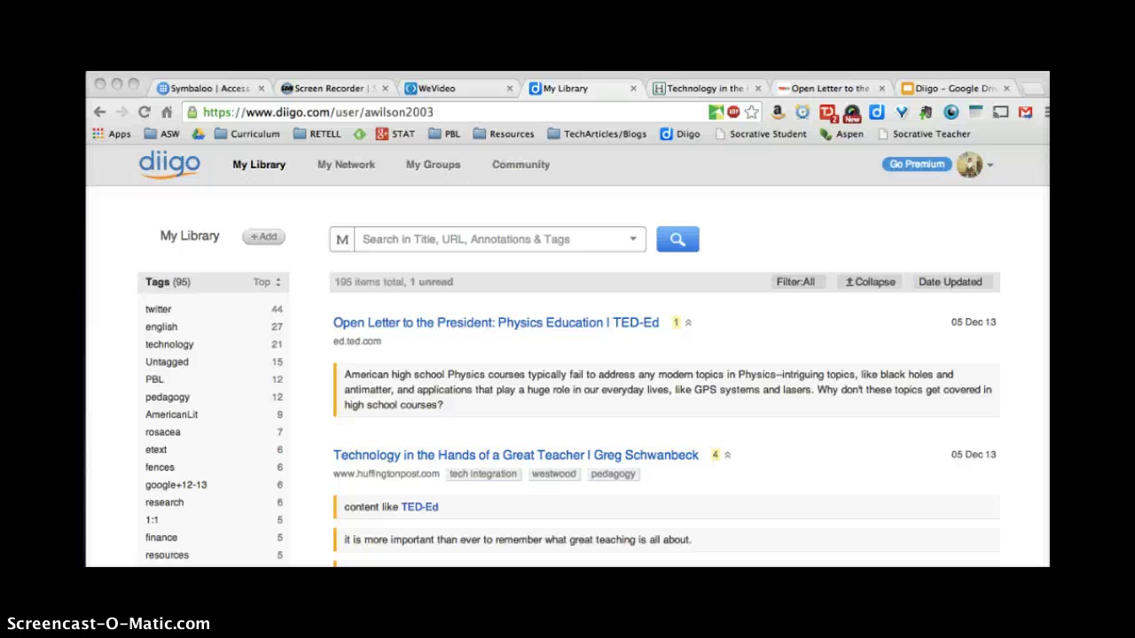
pyautogui.click(394, 351)
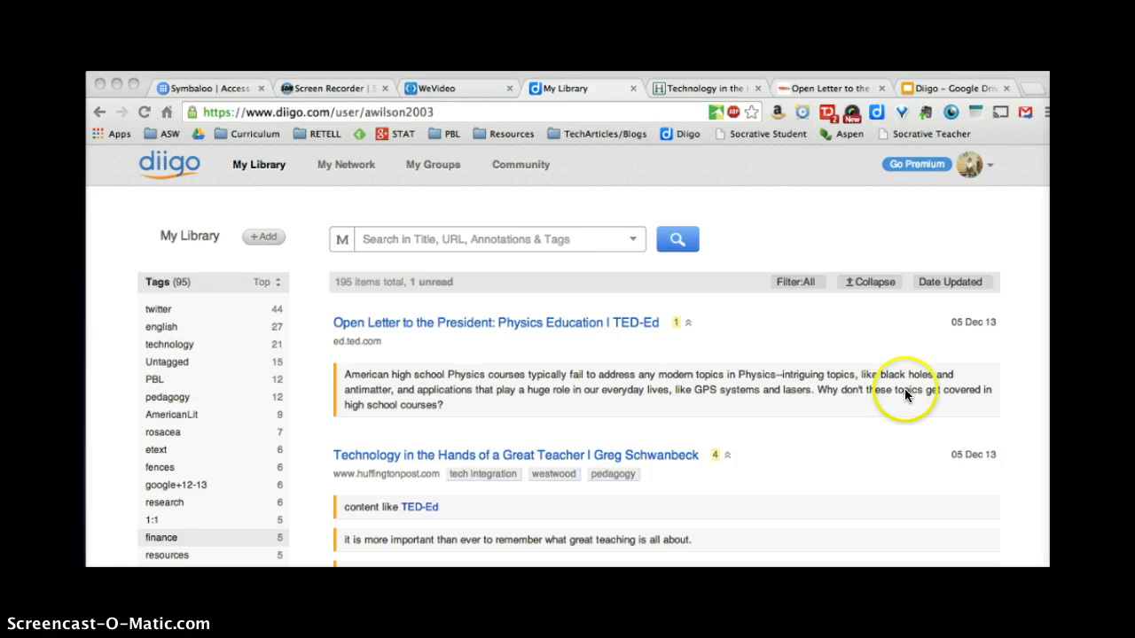
# Step: Select the bookmark "Open Letter to the President: Physics Education" and share it to the group DiigoPD_1314
pyautogui.click(338, 326)
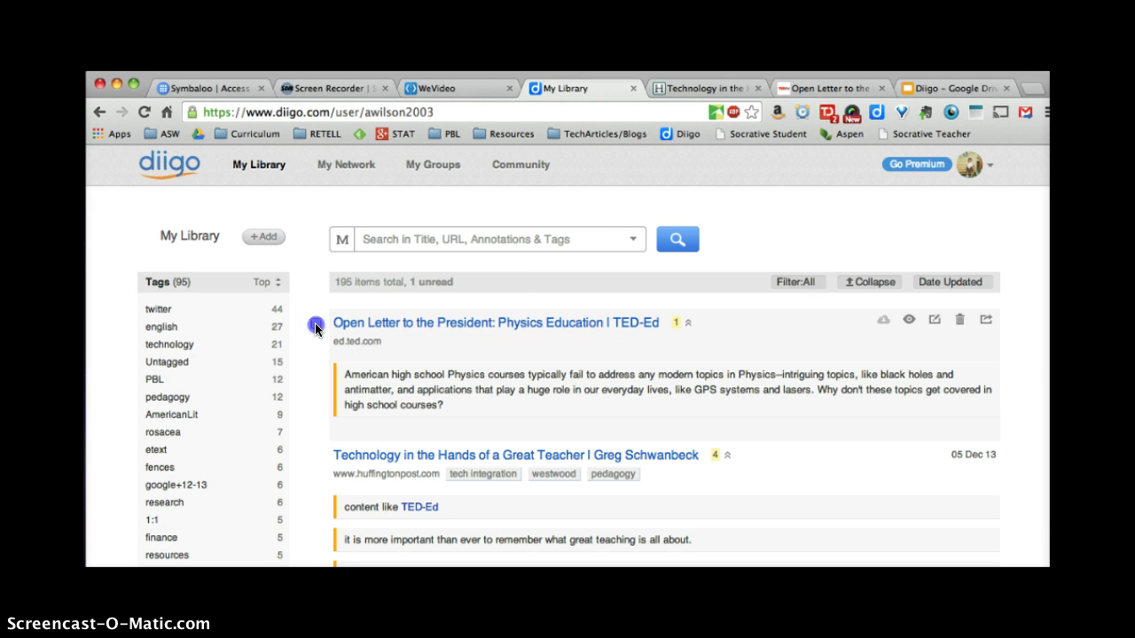
pyautogui.click(316, 326)
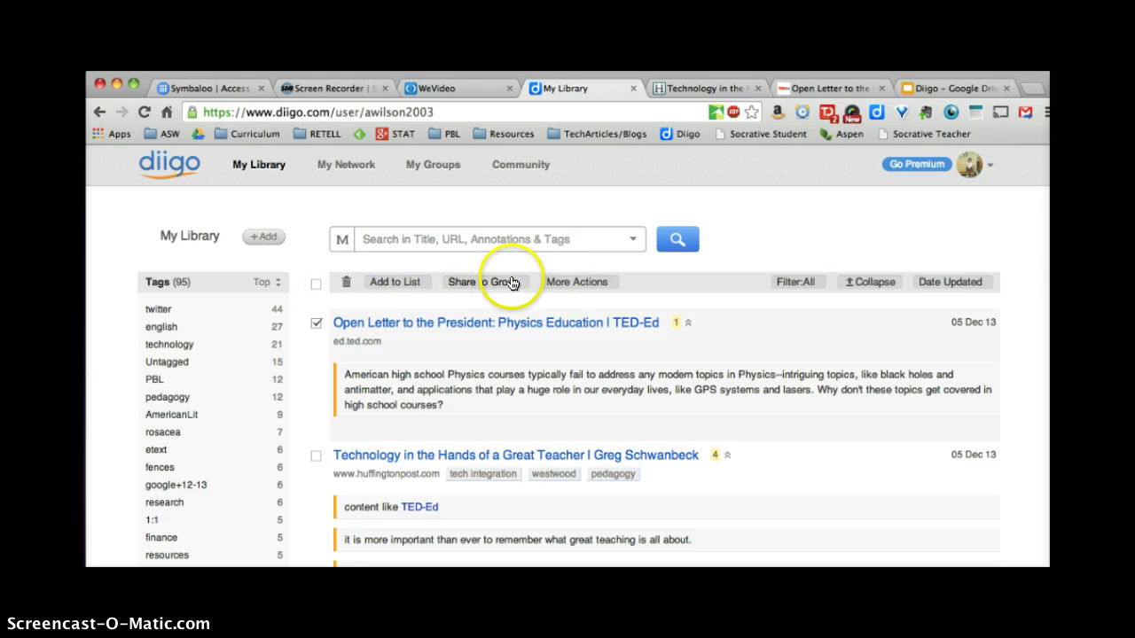
pyautogui.click(487, 288)
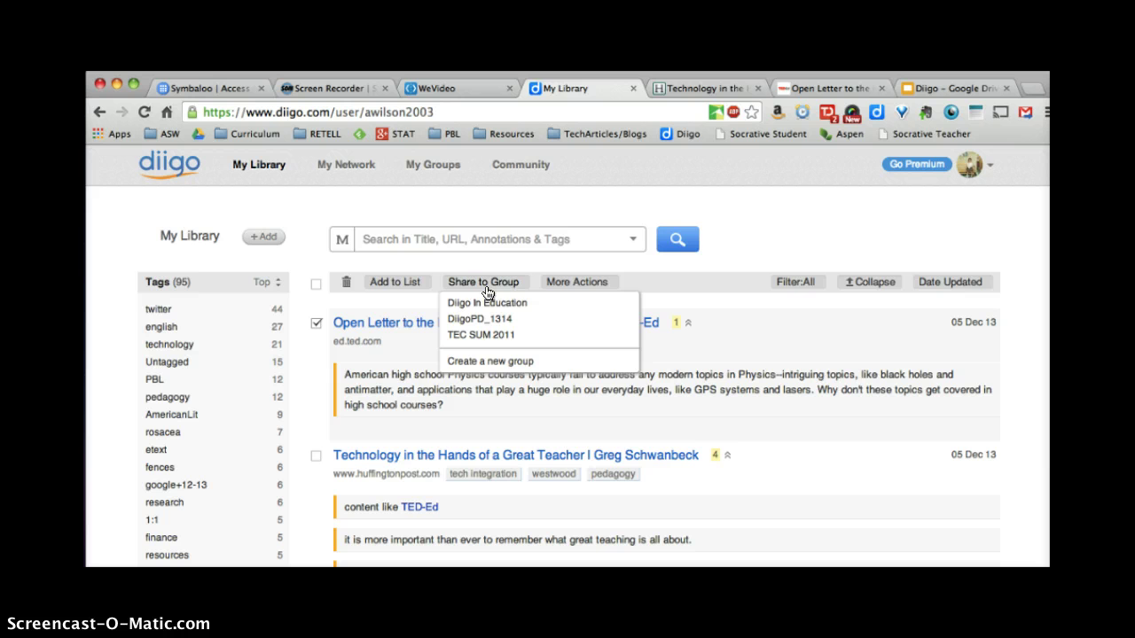
pyautogui.click(477, 286)
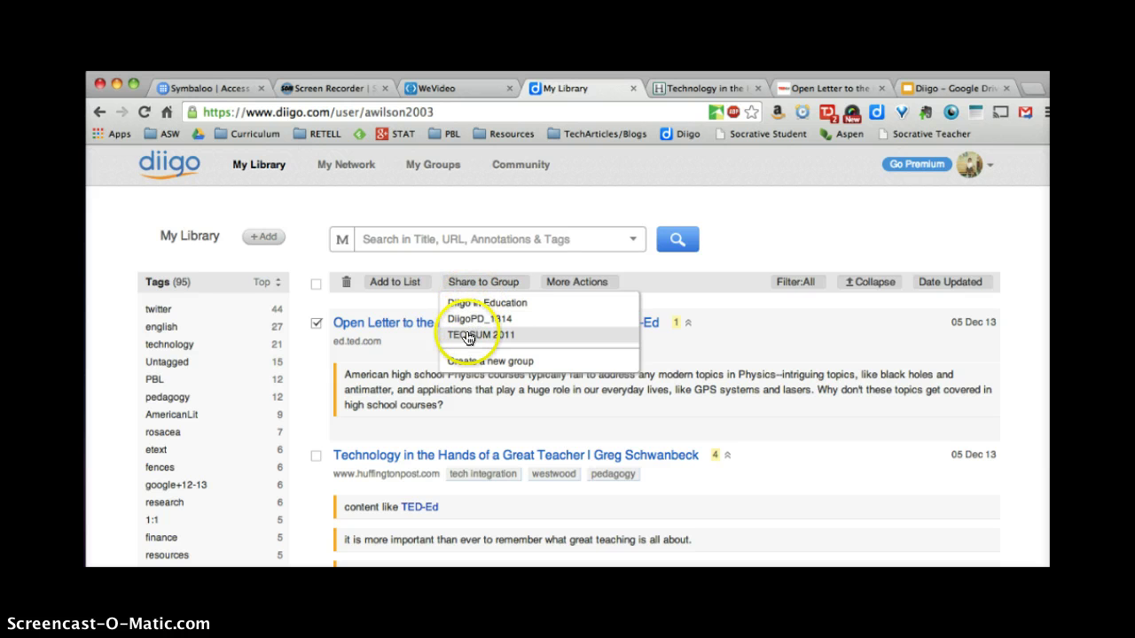
pyautogui.click(469, 337)
pyautogui.click(462, 326)
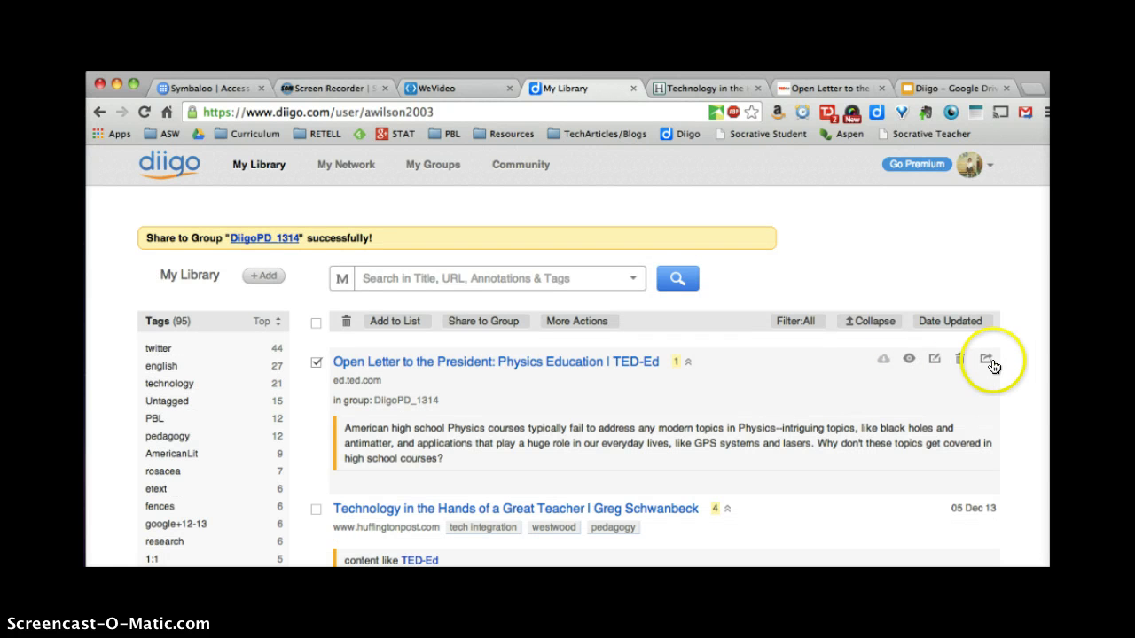
# Step: Edit the "Open Letter to the President" bookmark, add the tag TedEd and save it
pyautogui.click(985, 362)
pyautogui.click(934, 361)
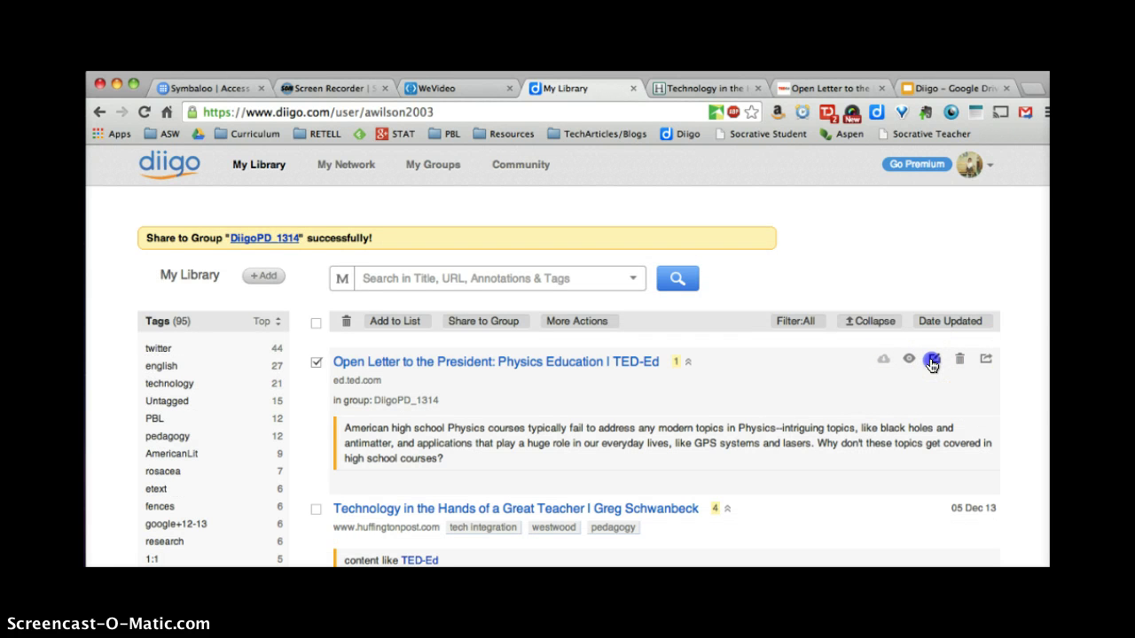
pyautogui.click(432, 454)
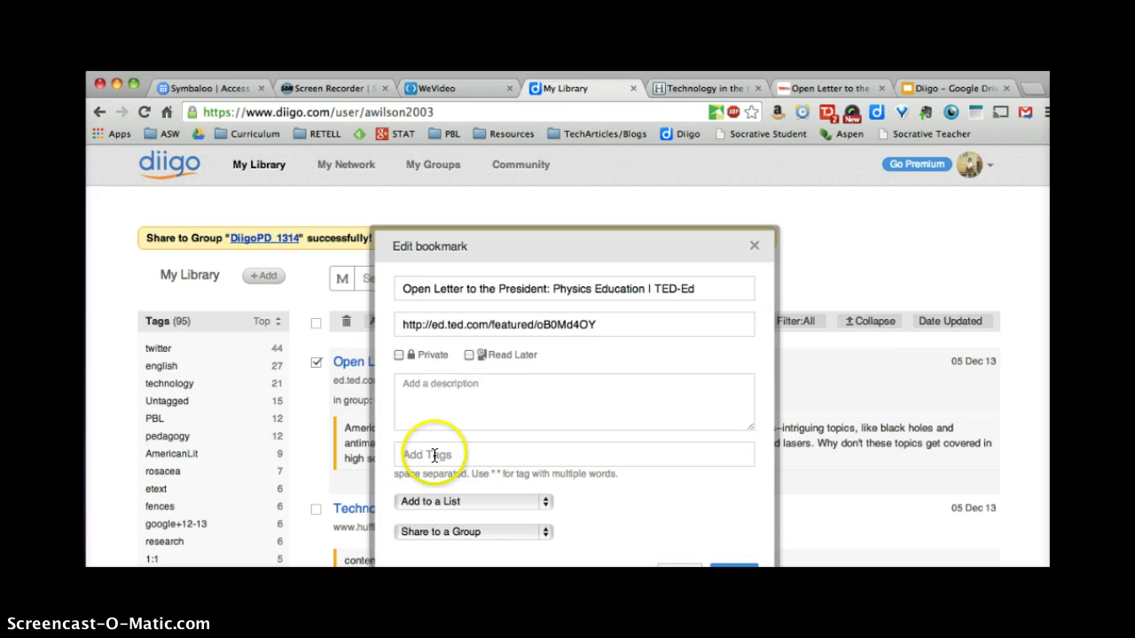
pyautogui.write('T')
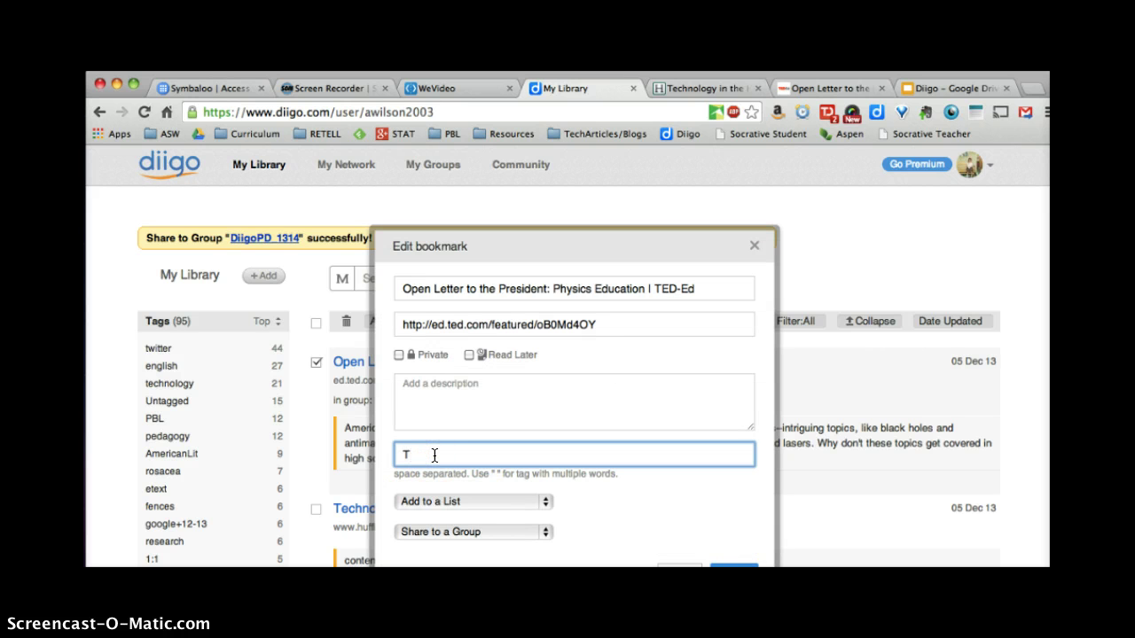
pyautogui.write('edEd')
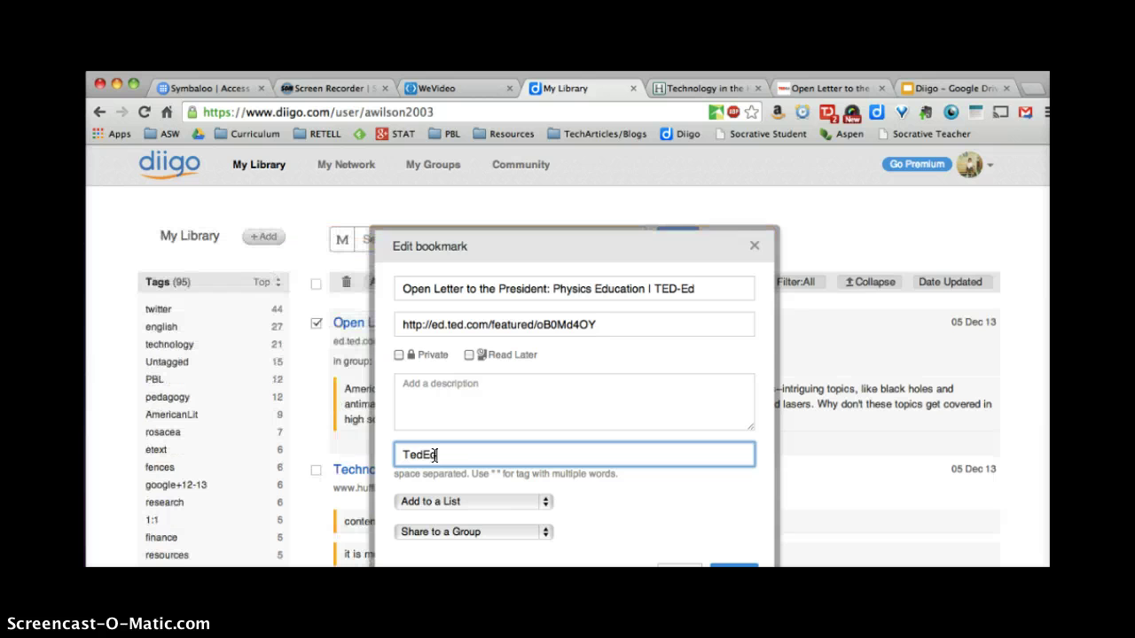
pyautogui.press('Return')
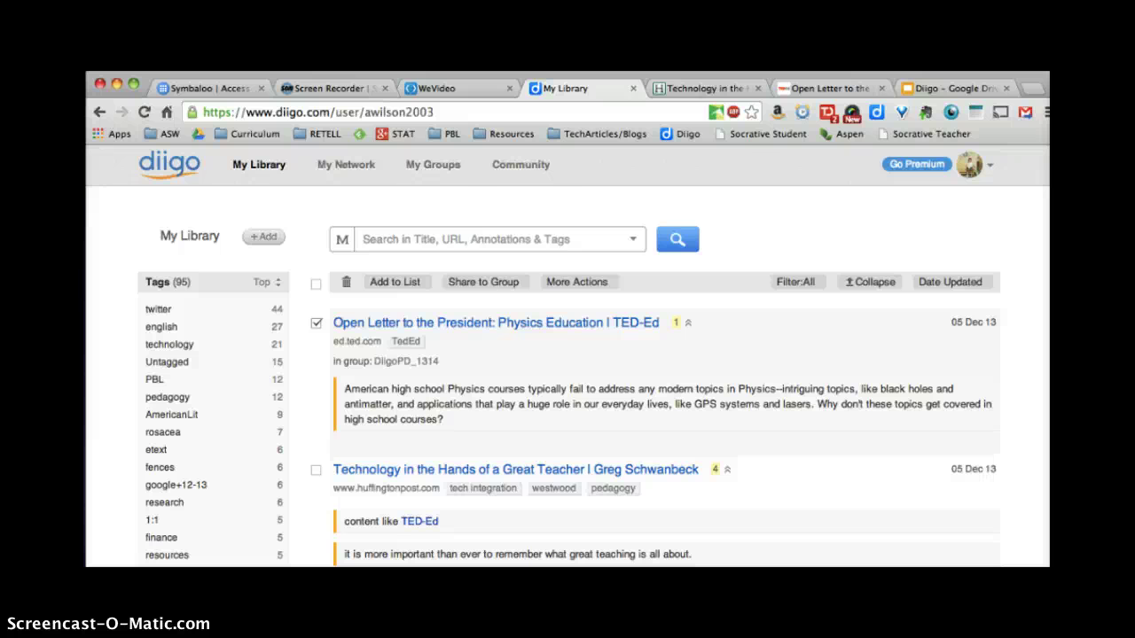
# Step: Go back to the Huffington Post article, open Diigo's Share This Page and select the Annotated Link URL
pyautogui.click(705, 88)
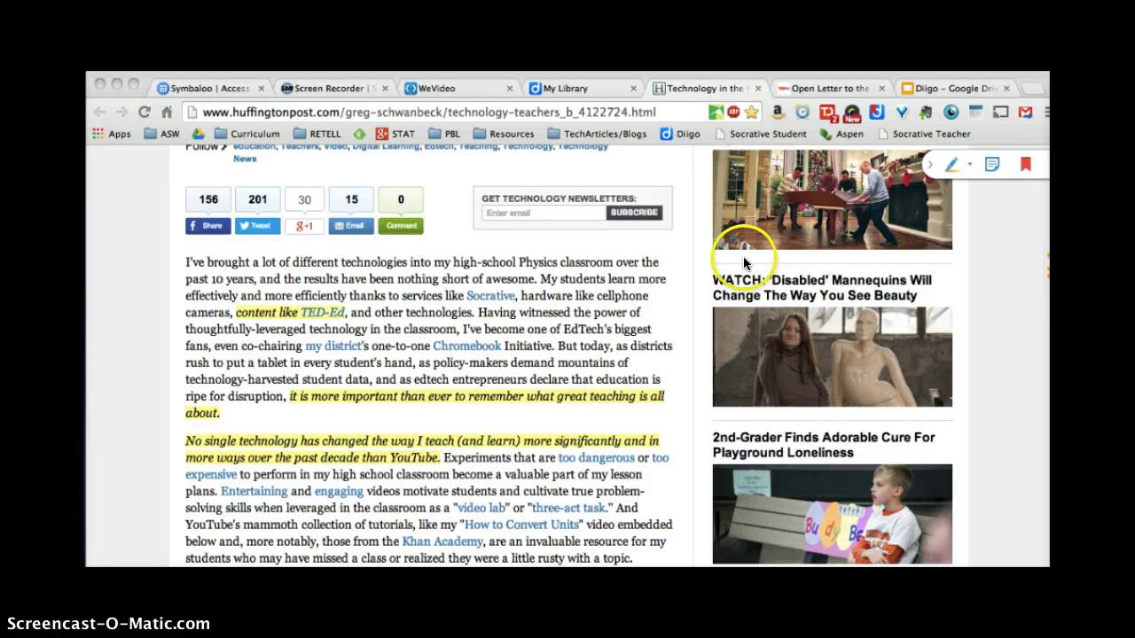
pyautogui.click(878, 111)
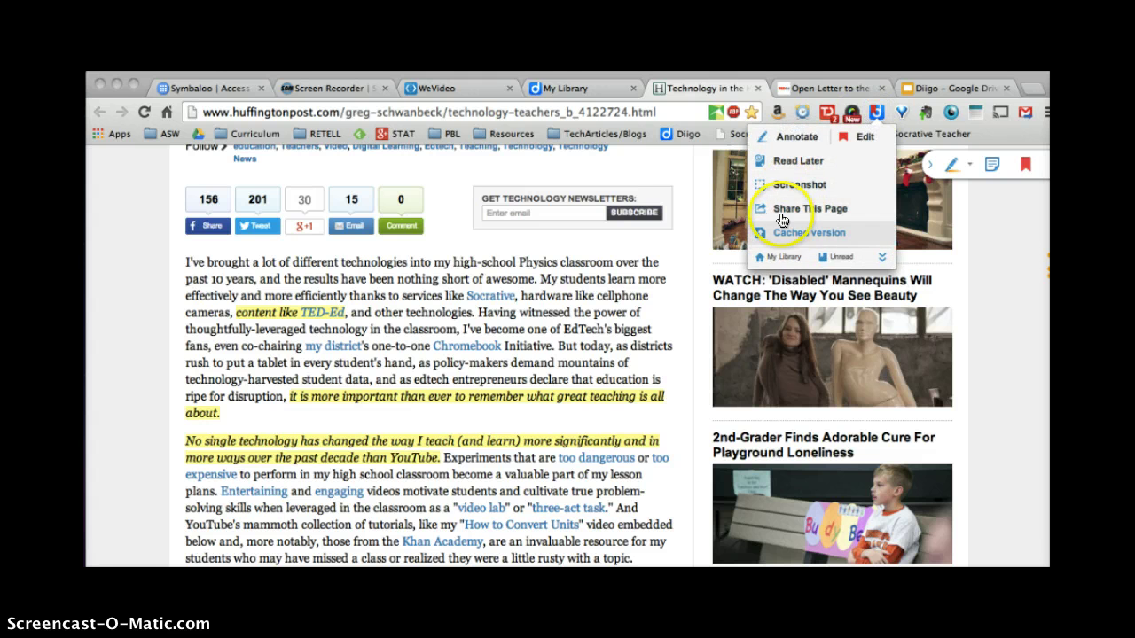
pyautogui.click(780, 210)
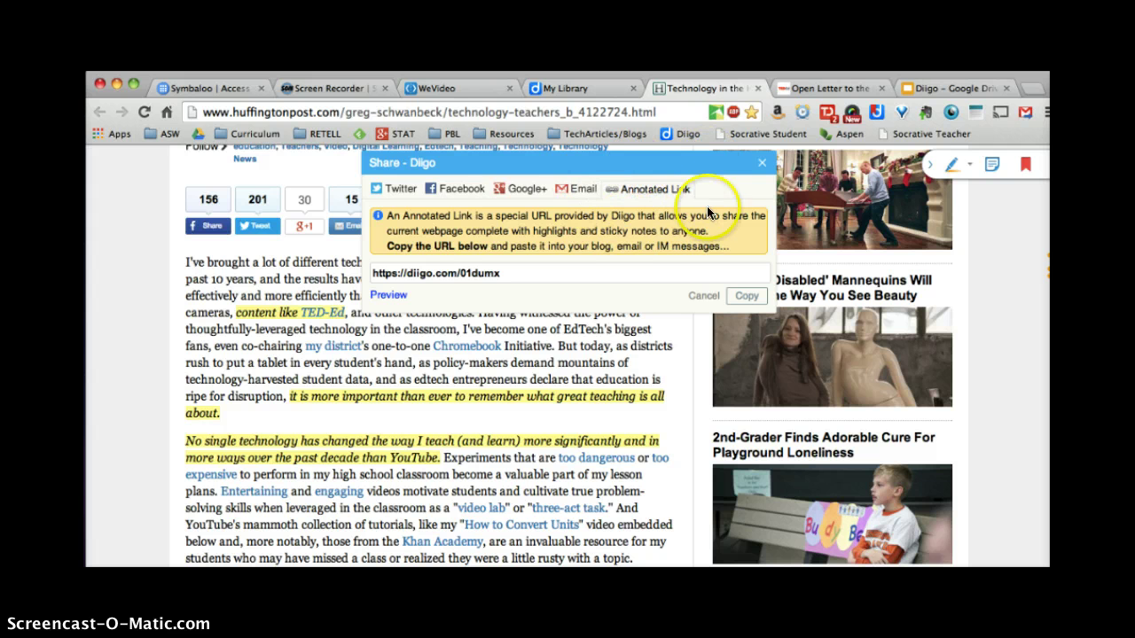
pyautogui.click(515, 276)
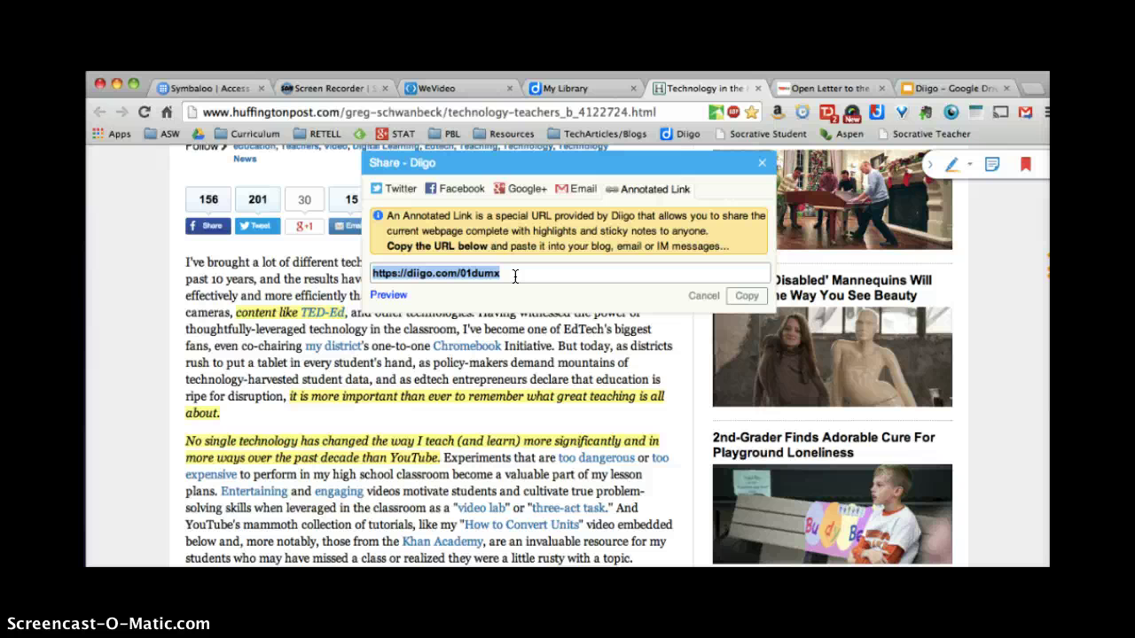
# Step: Return to My Library, open Diigo's Tools page and go to Save Favorite Tweets in its Web Services section
pyautogui.press('super+alt+Left')
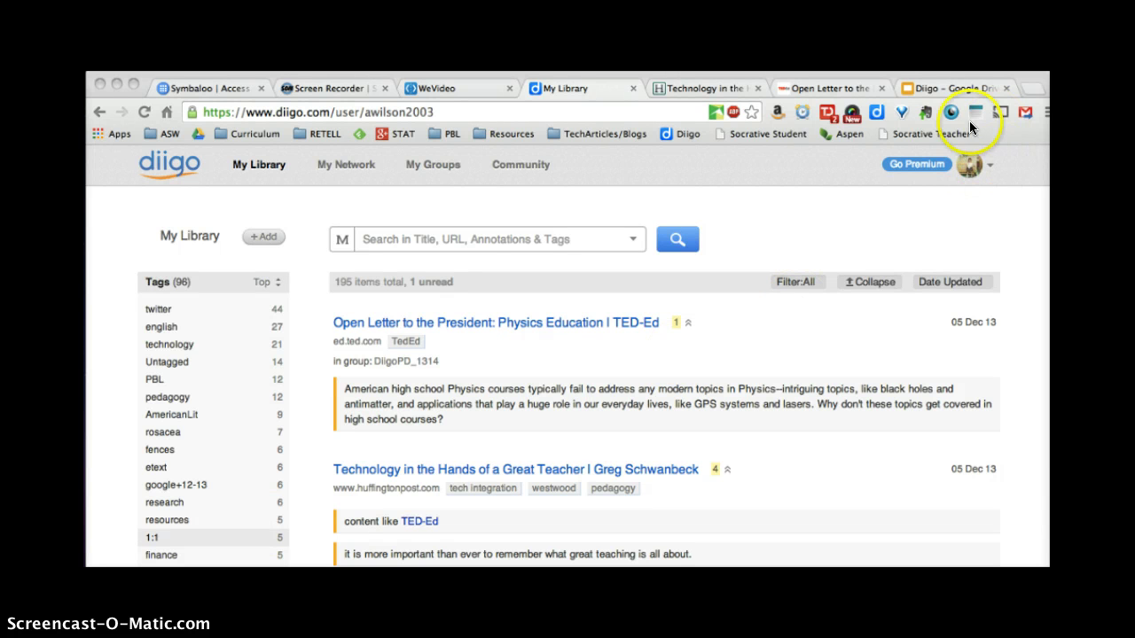
pyautogui.click(991, 169)
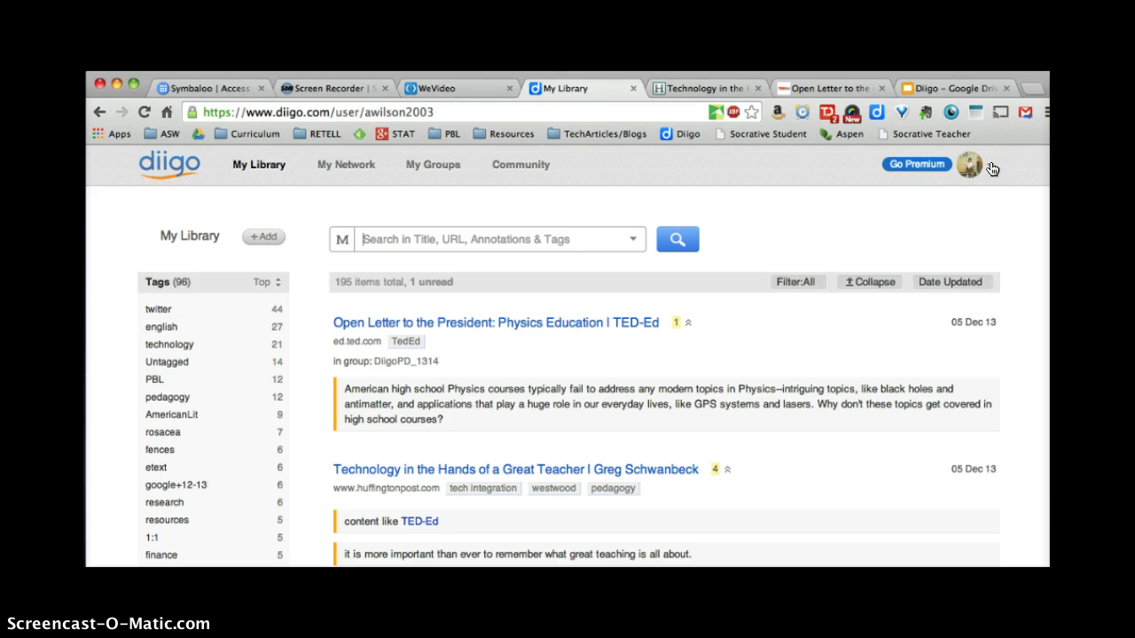
pyautogui.click(991, 168)
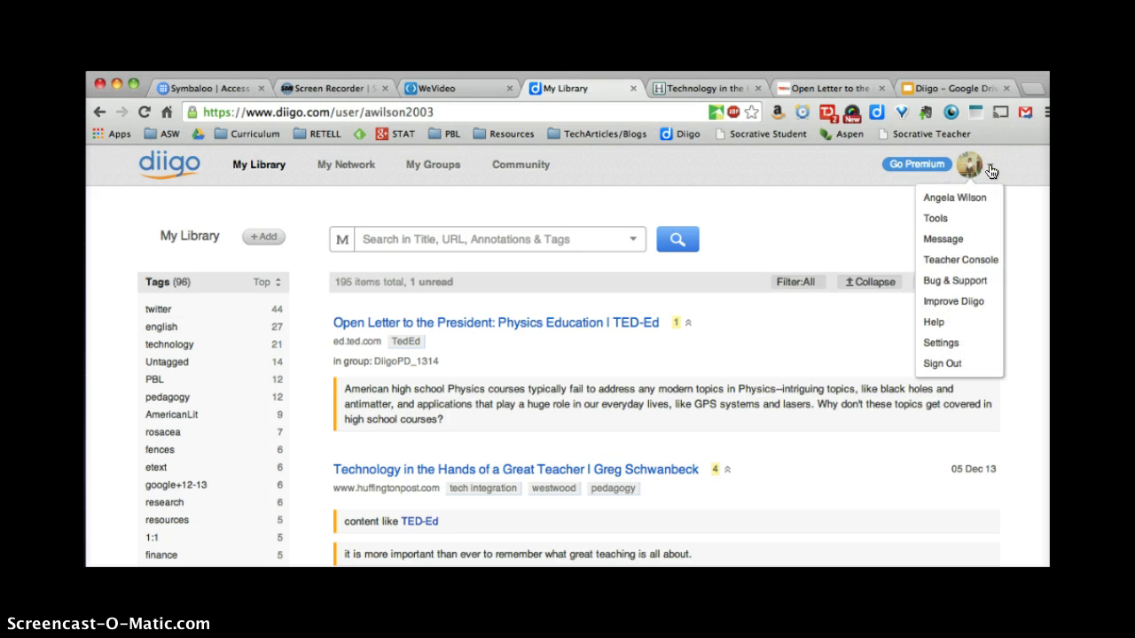
pyautogui.click(933, 223)
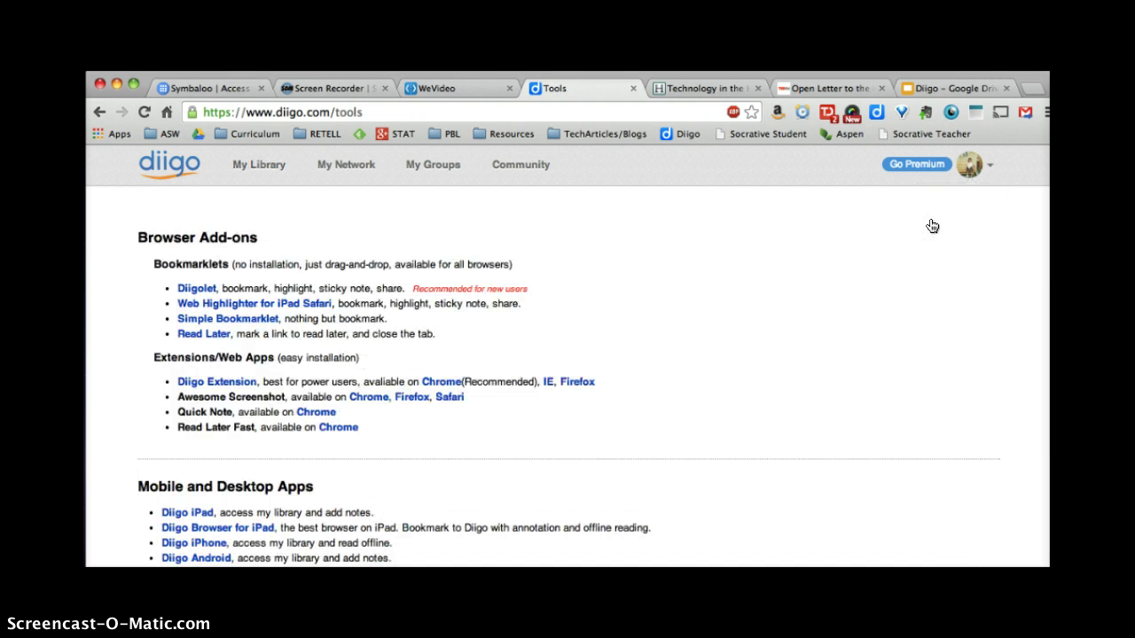
pyautogui.click(927, 227)
pyautogui.scroll(-8, 630, 255)
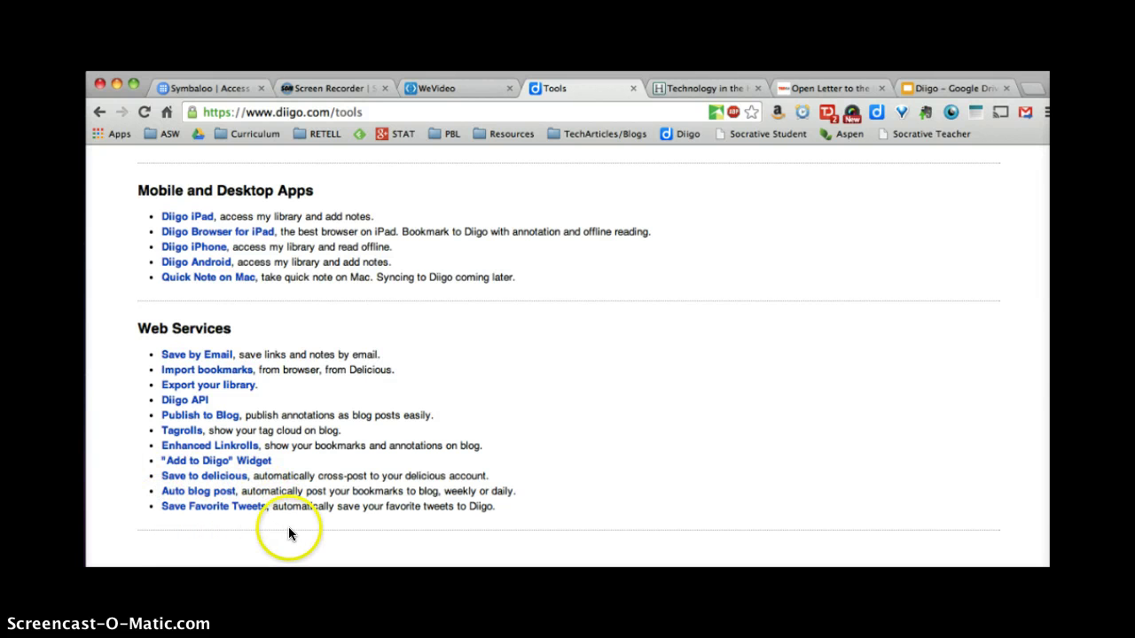
pyautogui.click(240, 507)
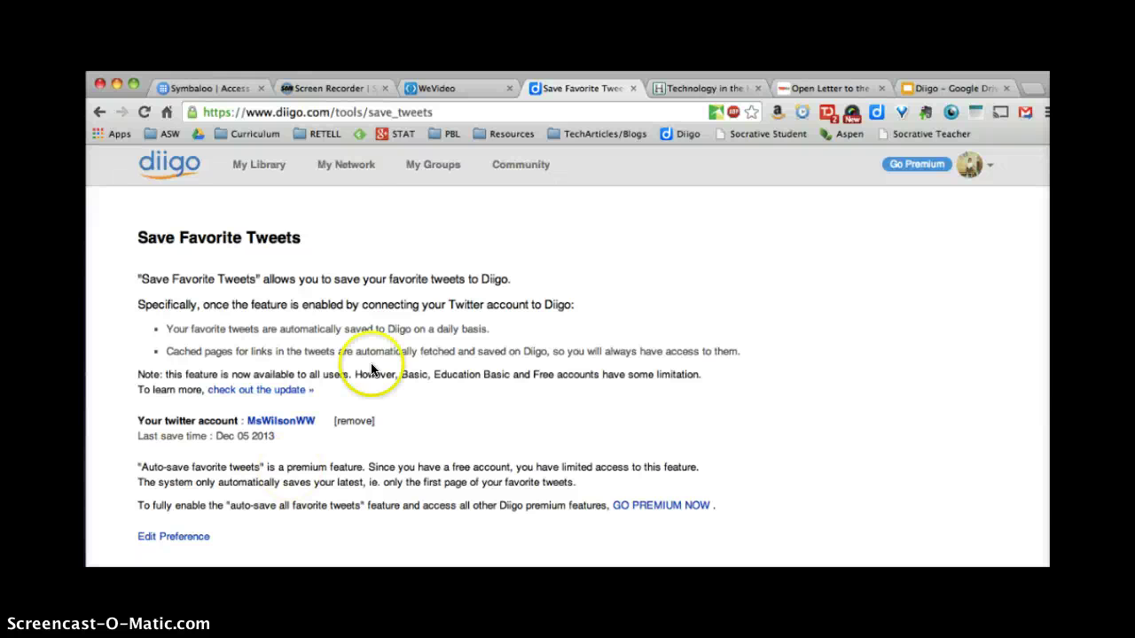
# Step: Browse the My Library items tagged twitter, followed by those tagged PBL
pyautogui.click(253, 168)
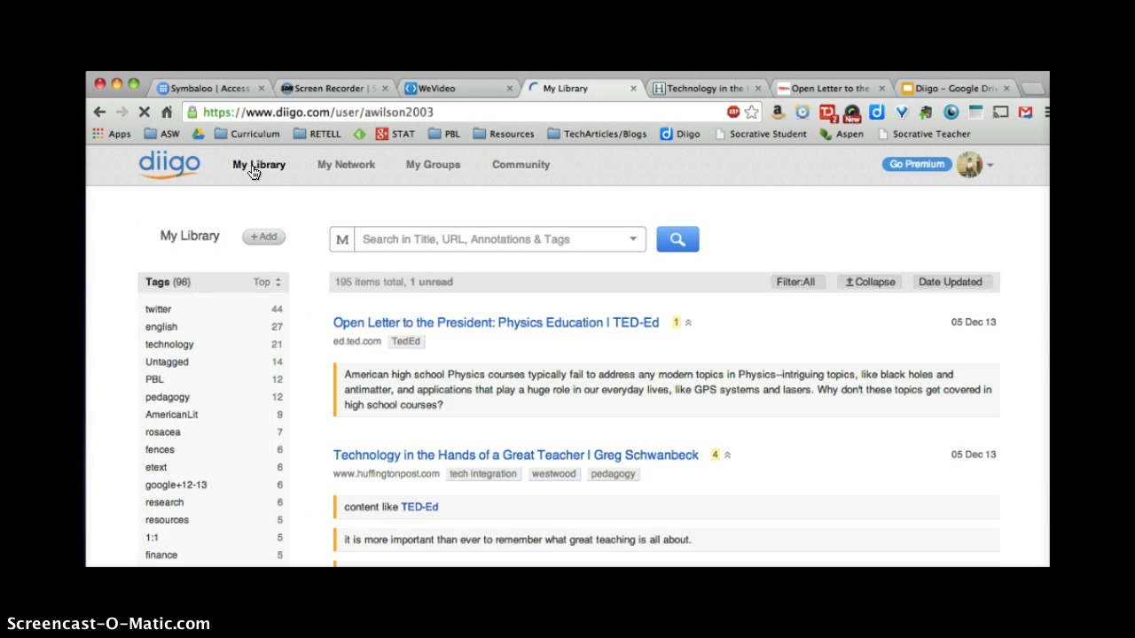
pyautogui.click(184, 346)
pyautogui.click(155, 310)
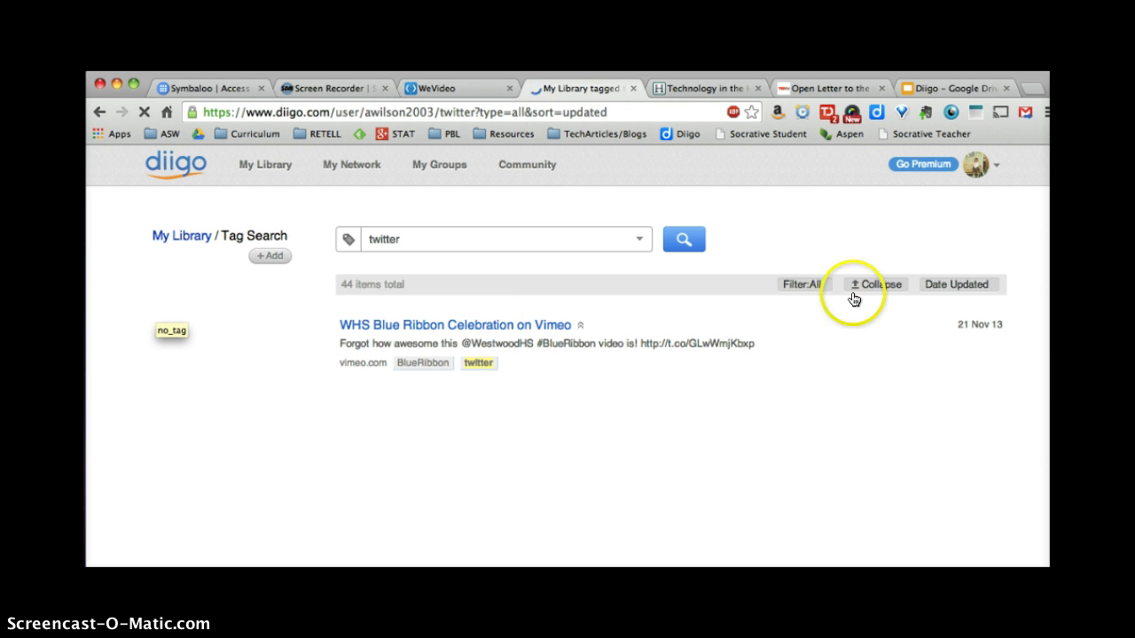
pyautogui.scroll(-5, 834, 292)
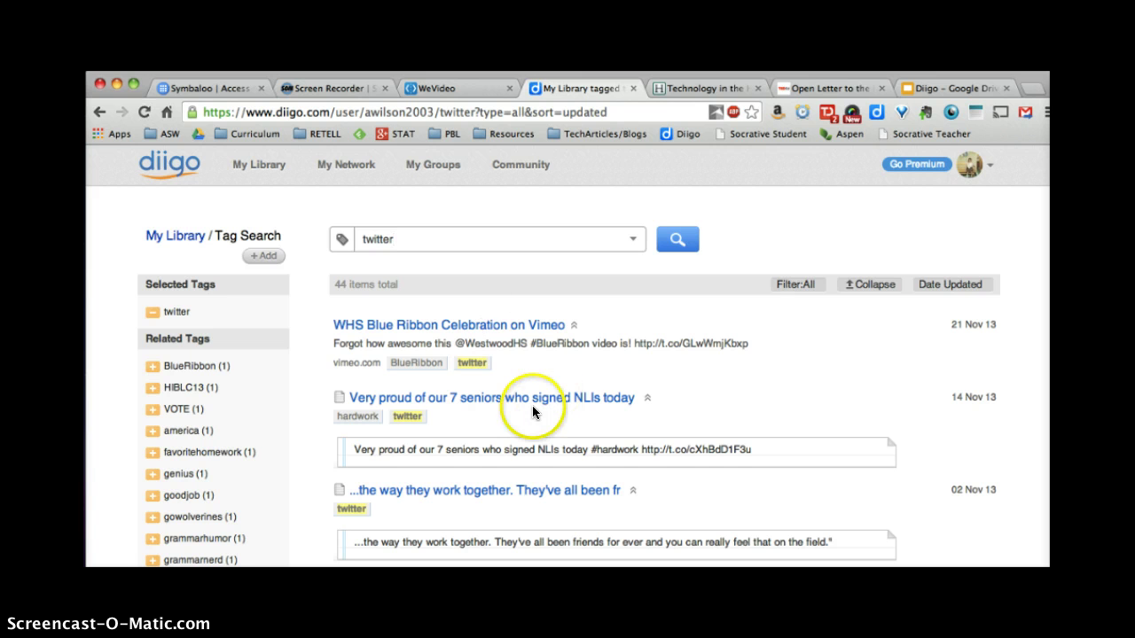
pyautogui.scroll(-2, 533, 411)
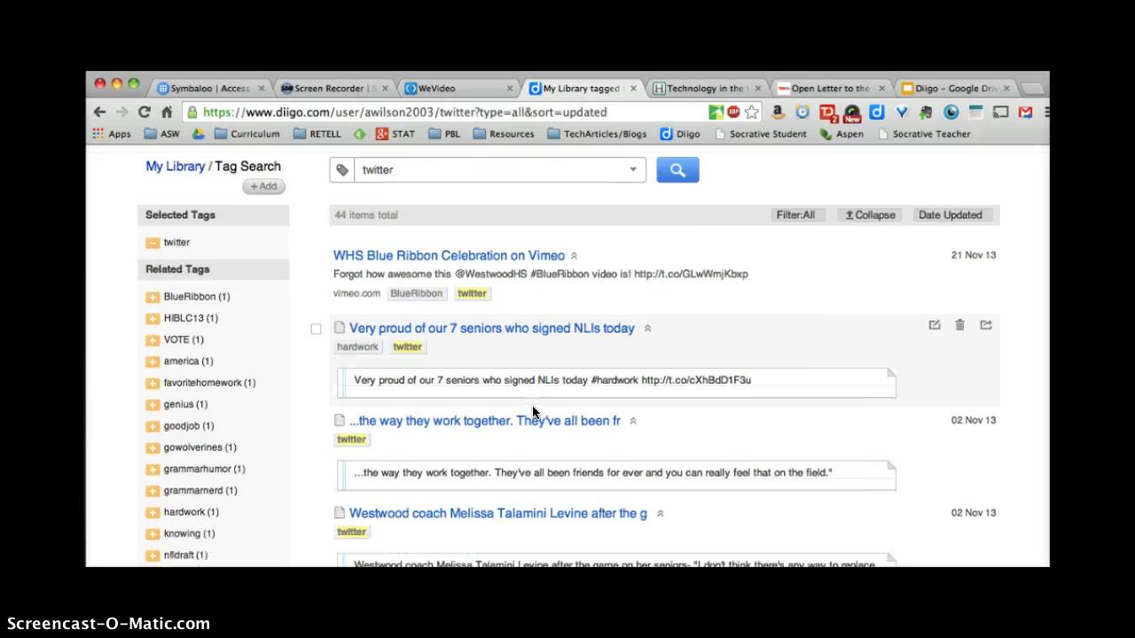
pyautogui.scroll(-3, 532, 411)
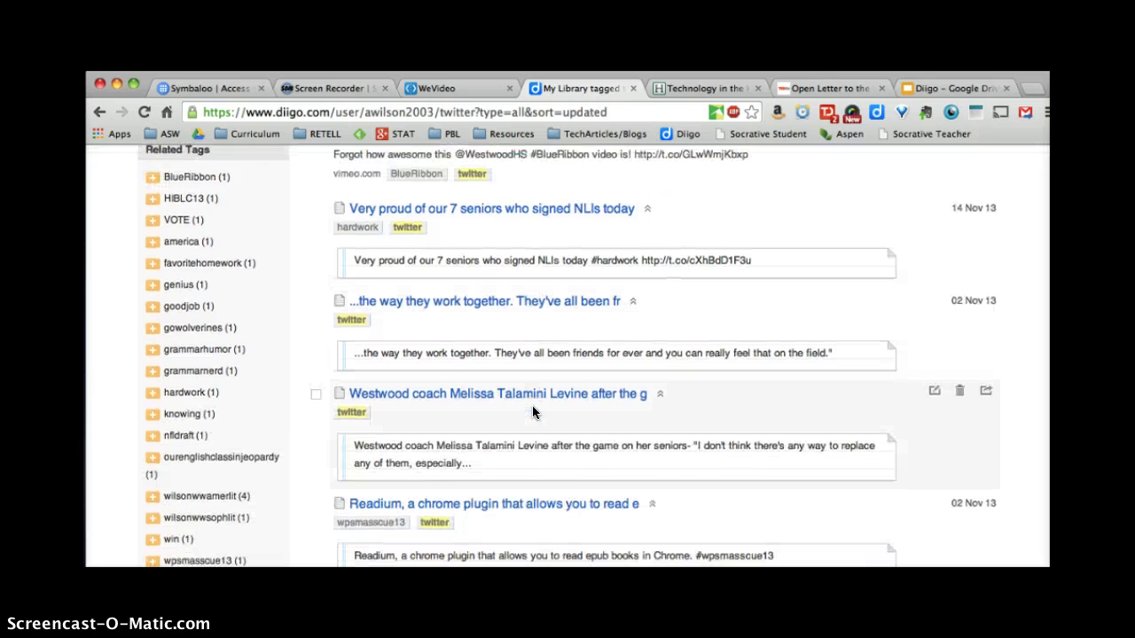
pyautogui.scroll(-5, 533, 412)
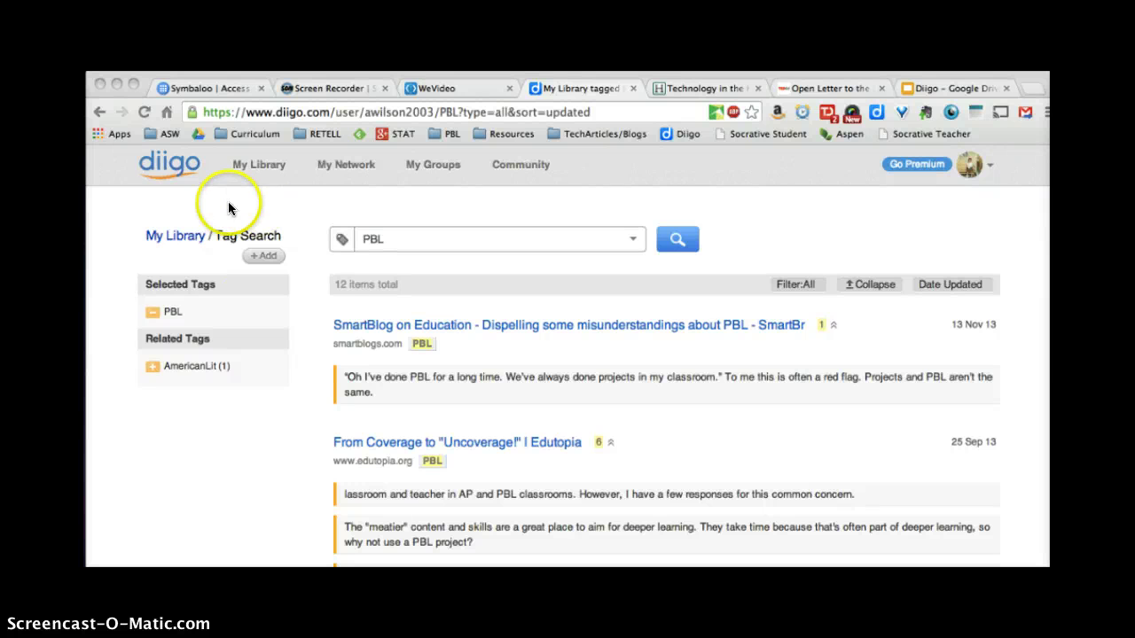
# Step: Open the My Groups page to review the joined groups
pyautogui.click(431, 164)
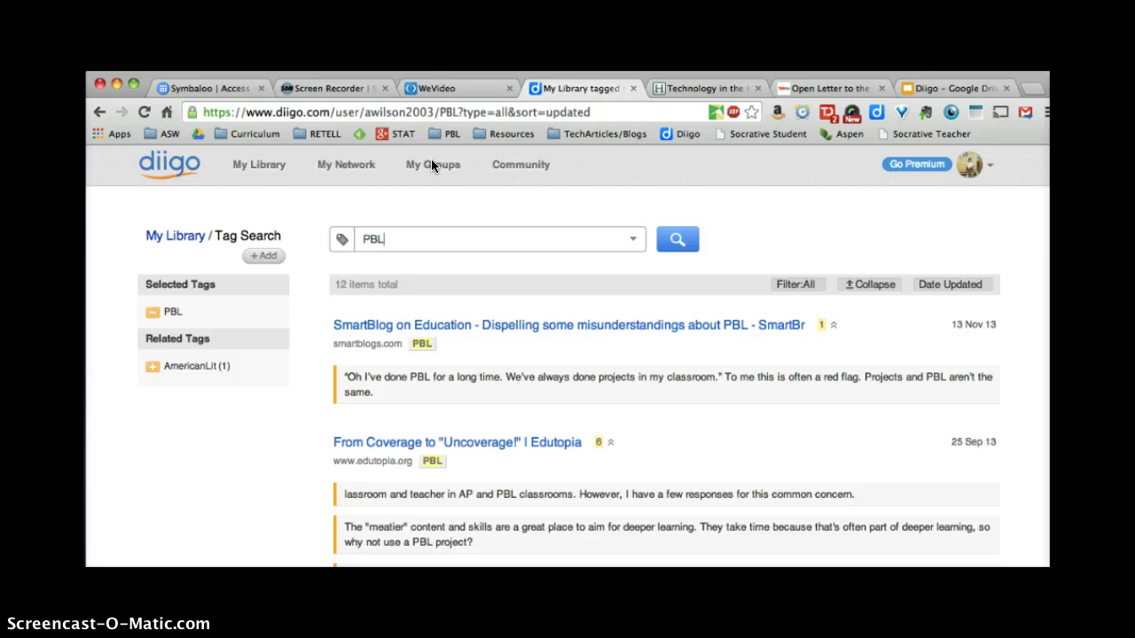
pyautogui.click(431, 165)
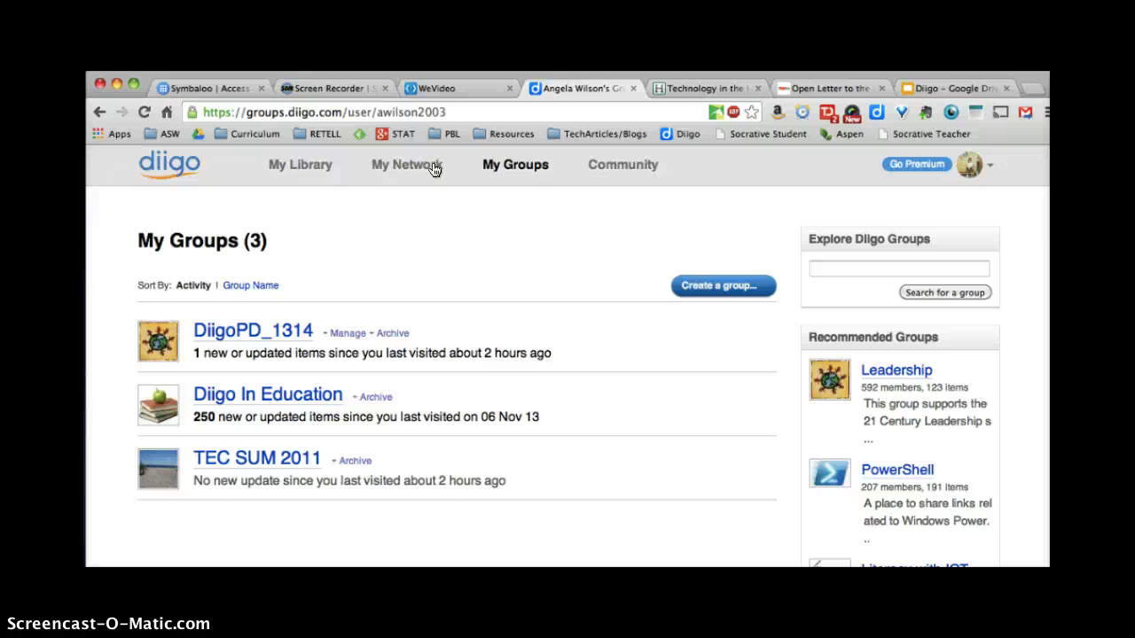
pyautogui.click(265, 262)
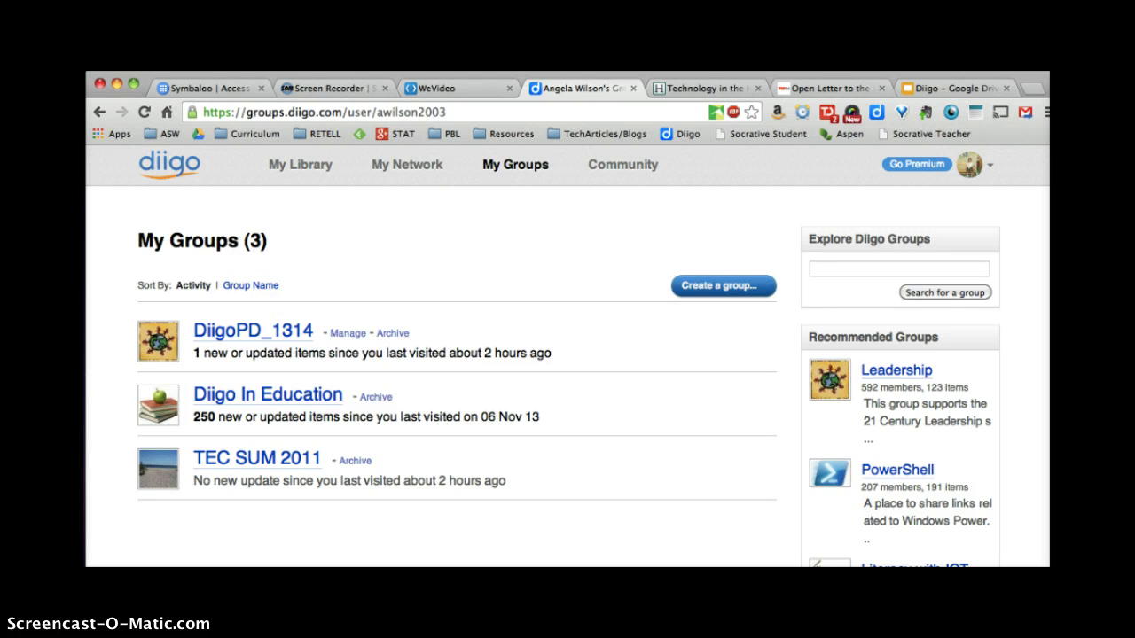